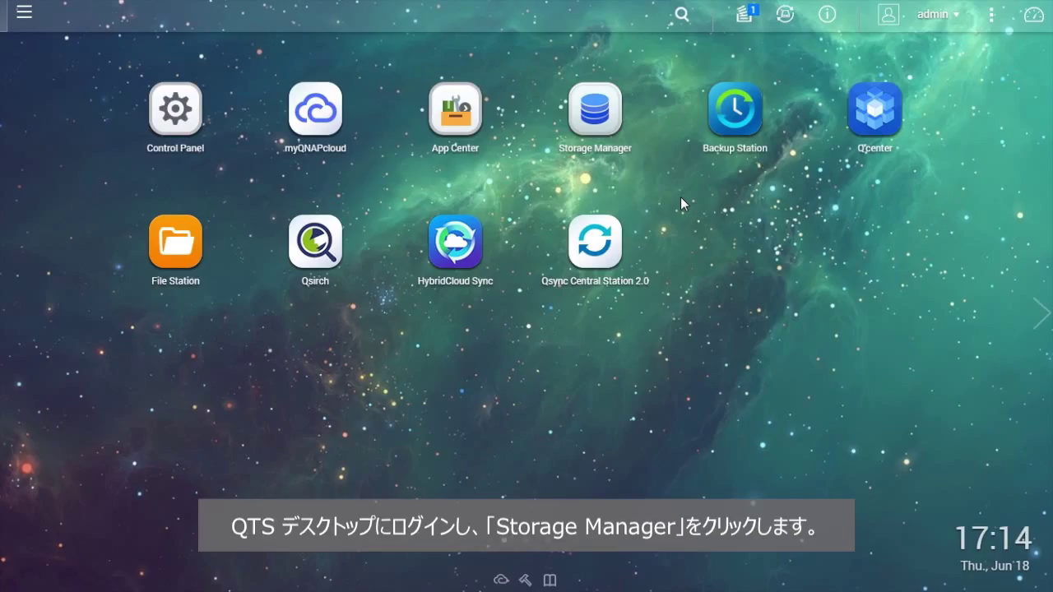
- Launch Storage Manager from its icon on the QTS desktop
left_click(607, 124)
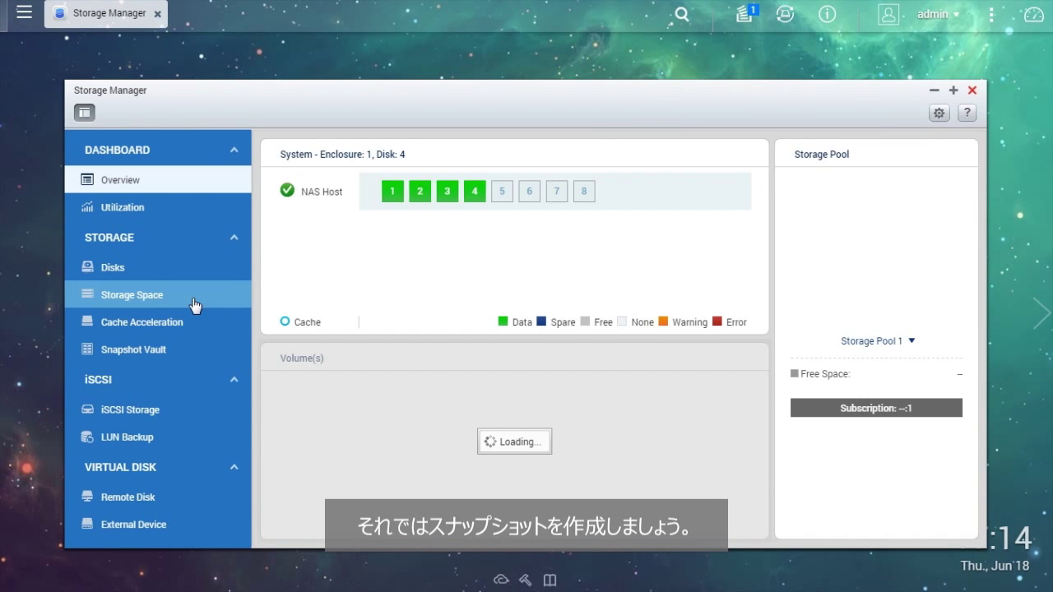
- Select DataVol2 under Storage Pool 2 in Storage Space and choose Snapshot > Take a Snapshot
left_click(194, 305)
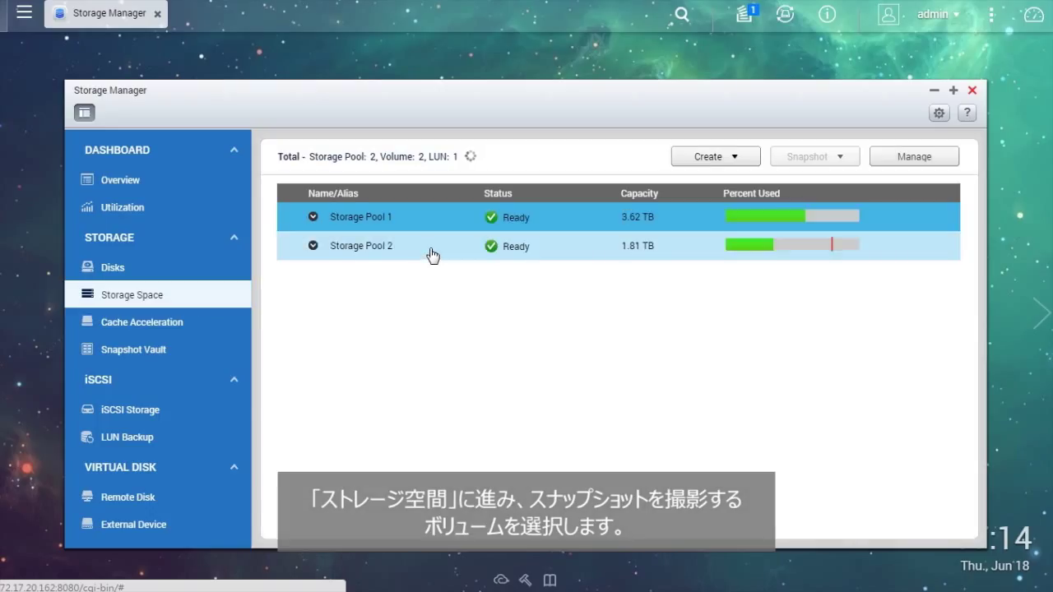
left_click(433, 255)
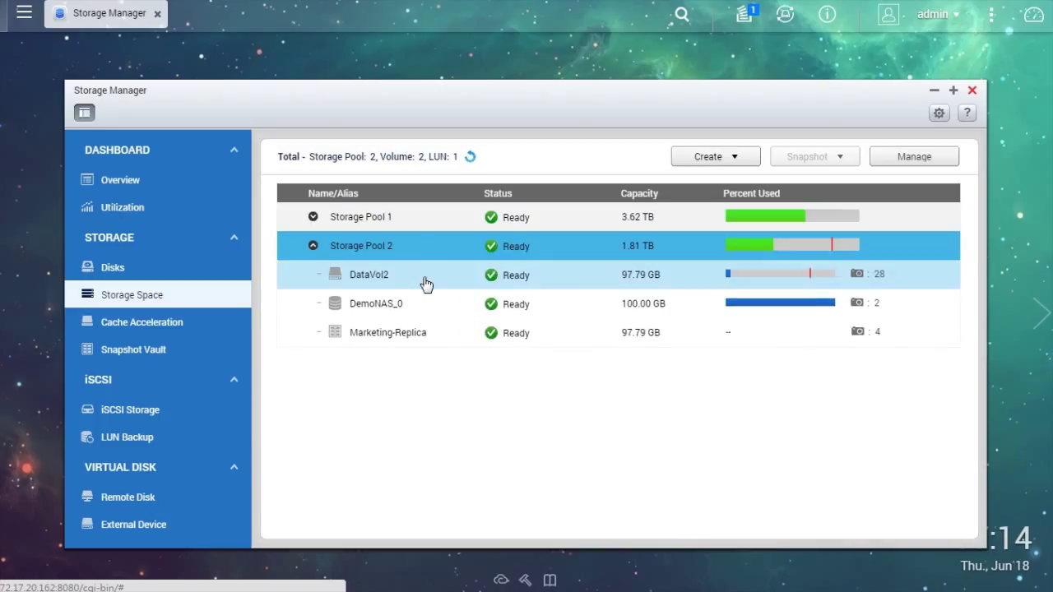
left_click(425, 284)
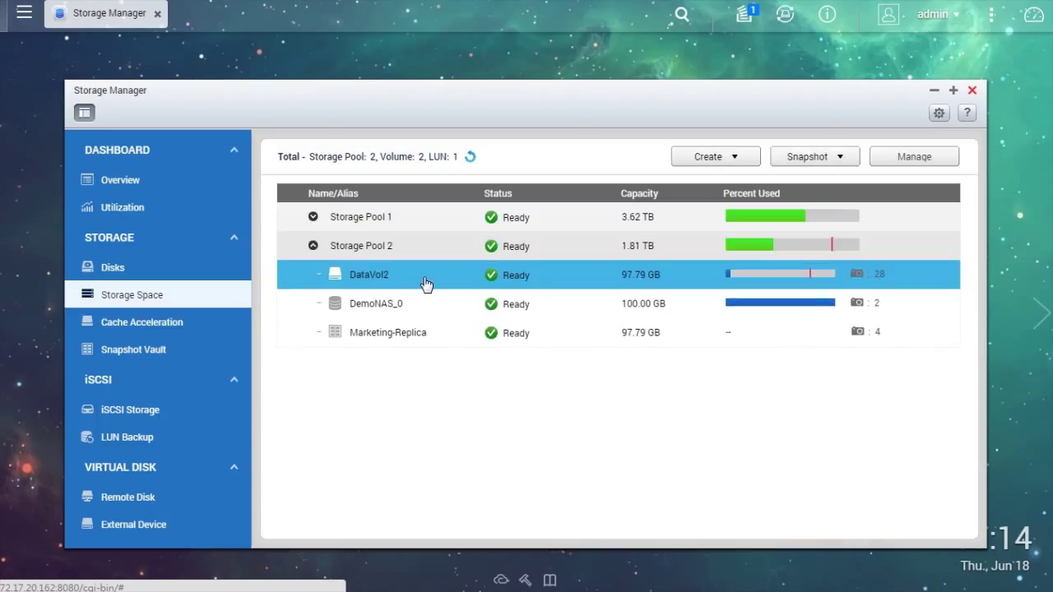
left_click(853, 158)
left_click(883, 183)
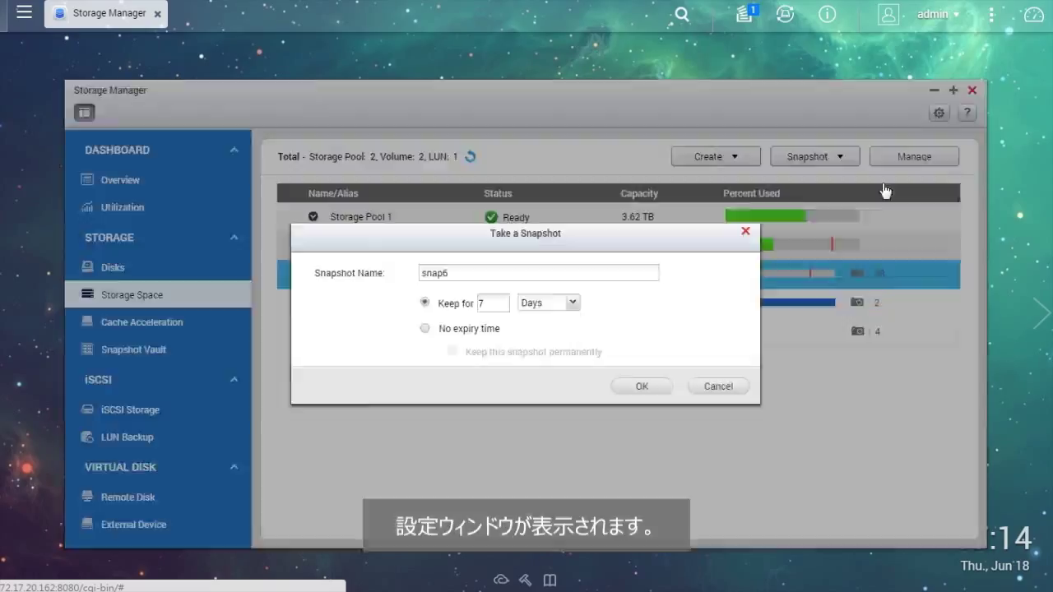
- Create snapshot snap6 of DataVol2 with retention set to 3 days
left_click(601, 271)
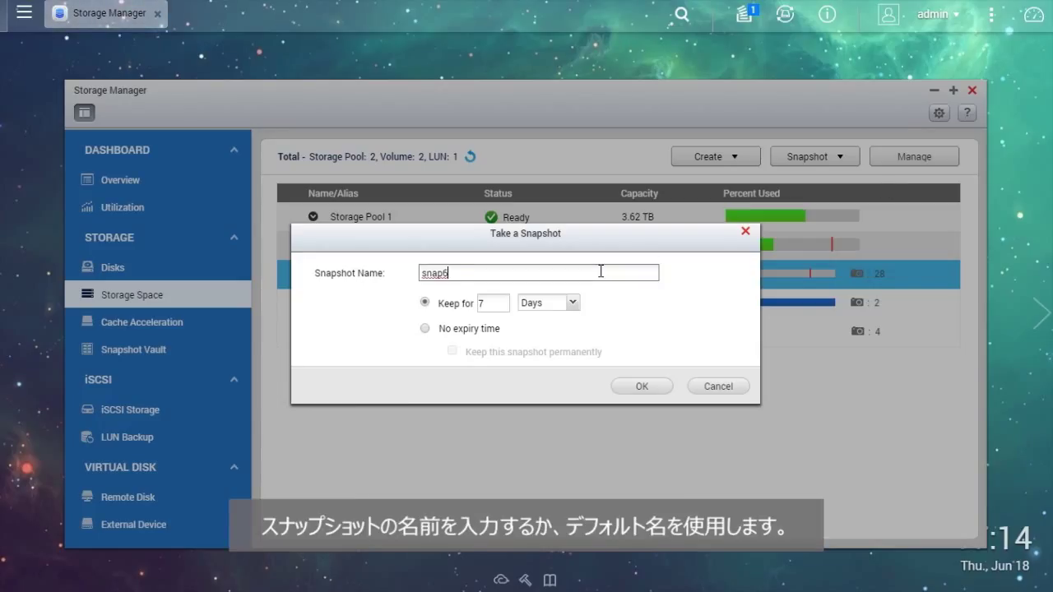
left_click(501, 304)
type("3")
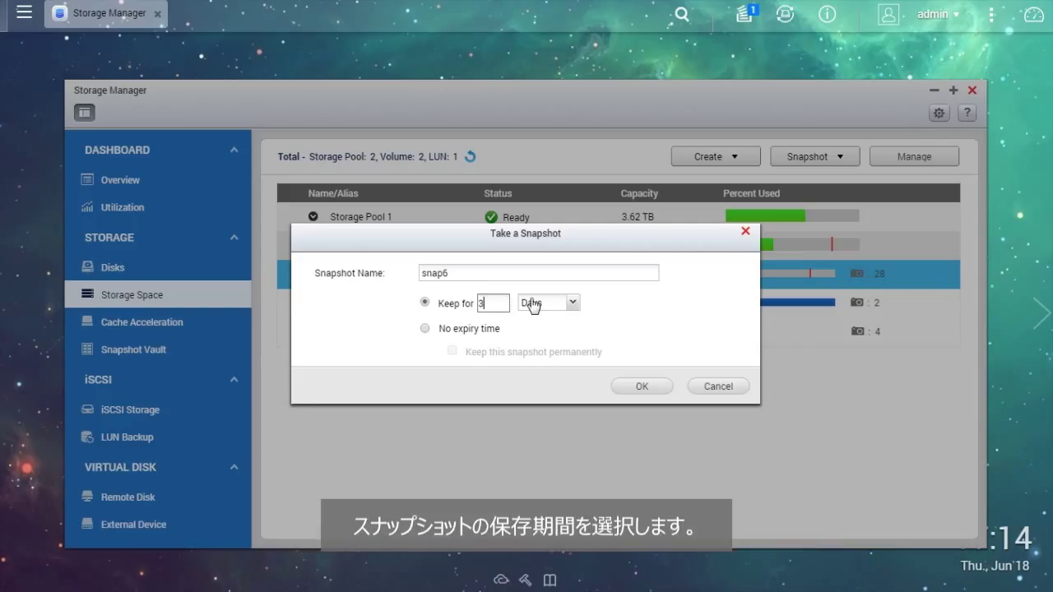
left_click(663, 389)
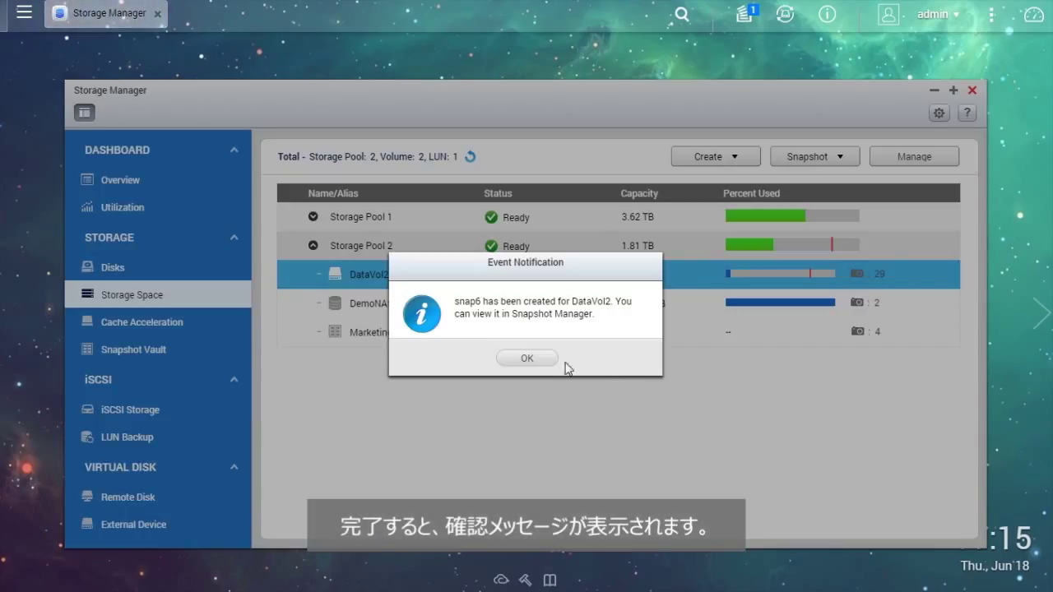
left_click(547, 360)
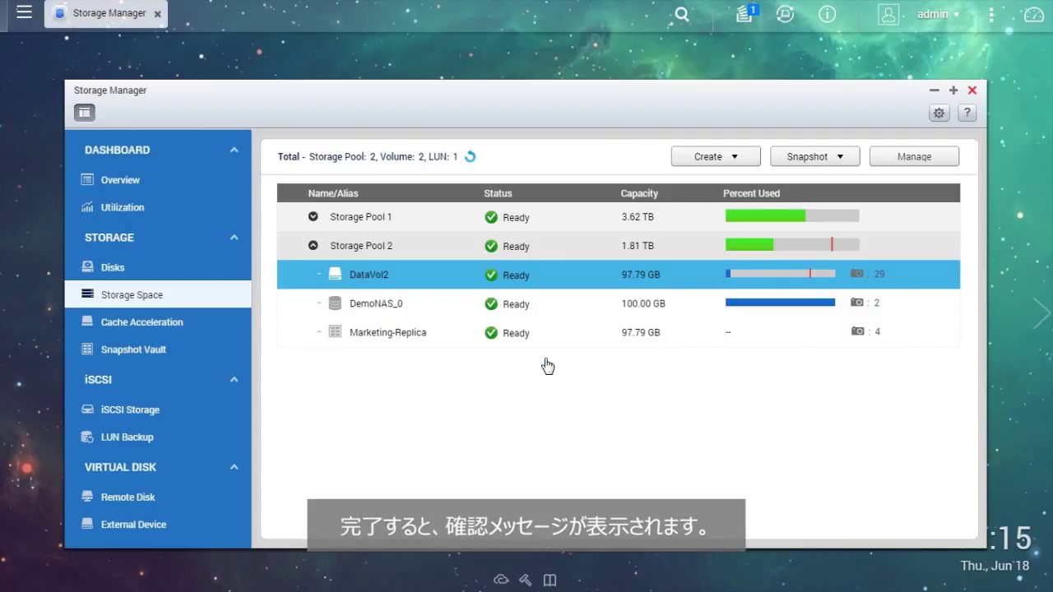
left_click(846, 156)
- Open DataVol2's Snapshot Manager and switch between the detailed list and snap6's folder preview
left_click(839, 213)
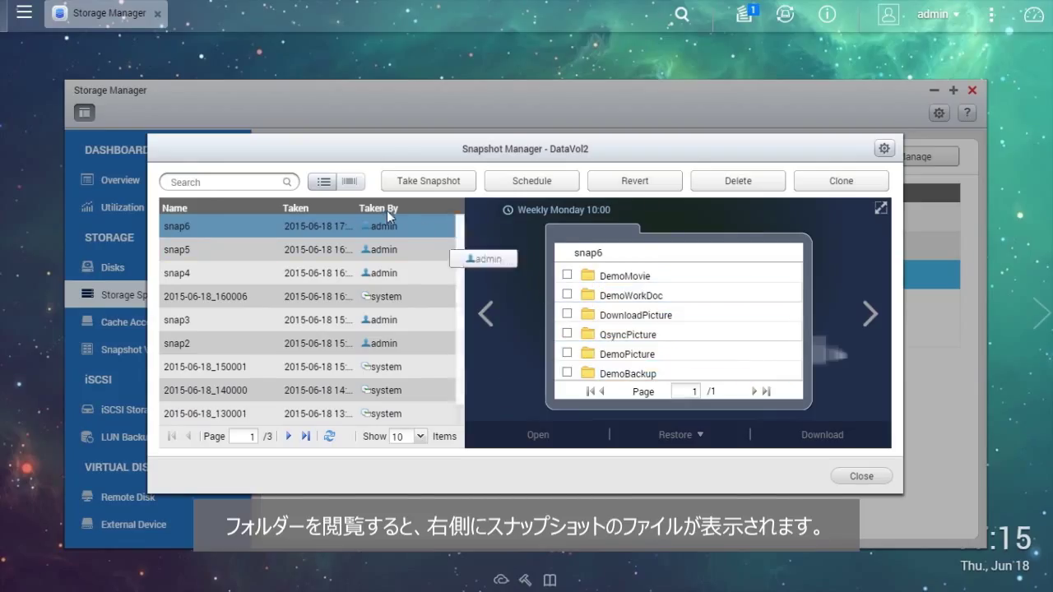
left_click(325, 184)
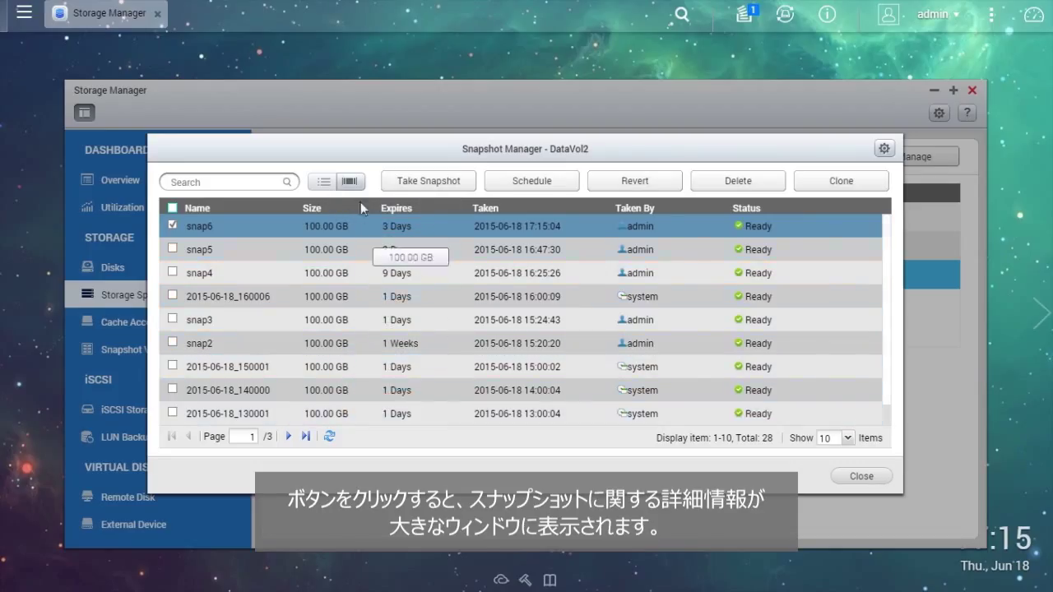
left_click(349, 181)
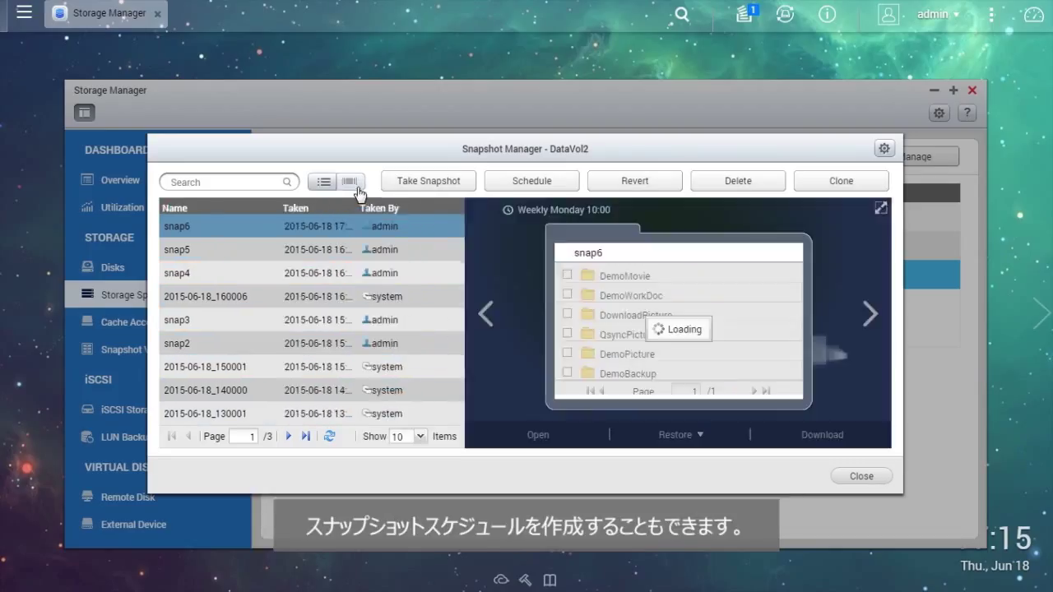
- Enable an Hourly DataVol2 snapshot schedule with Keep for set to 2 days
left_click(569, 184)
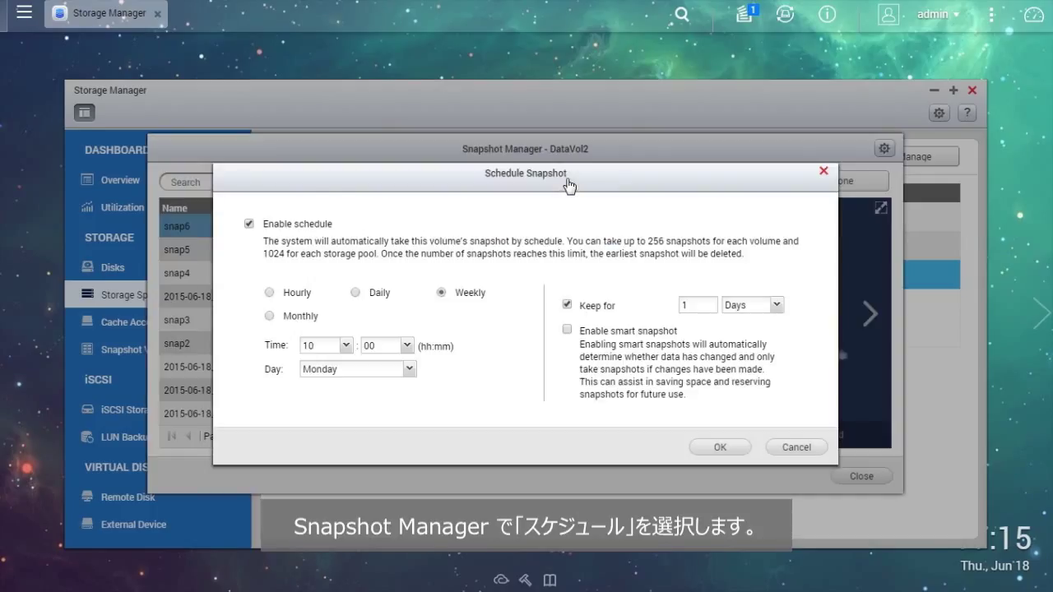
left_click(249, 224)
left_click(250, 224)
left_click(296, 294)
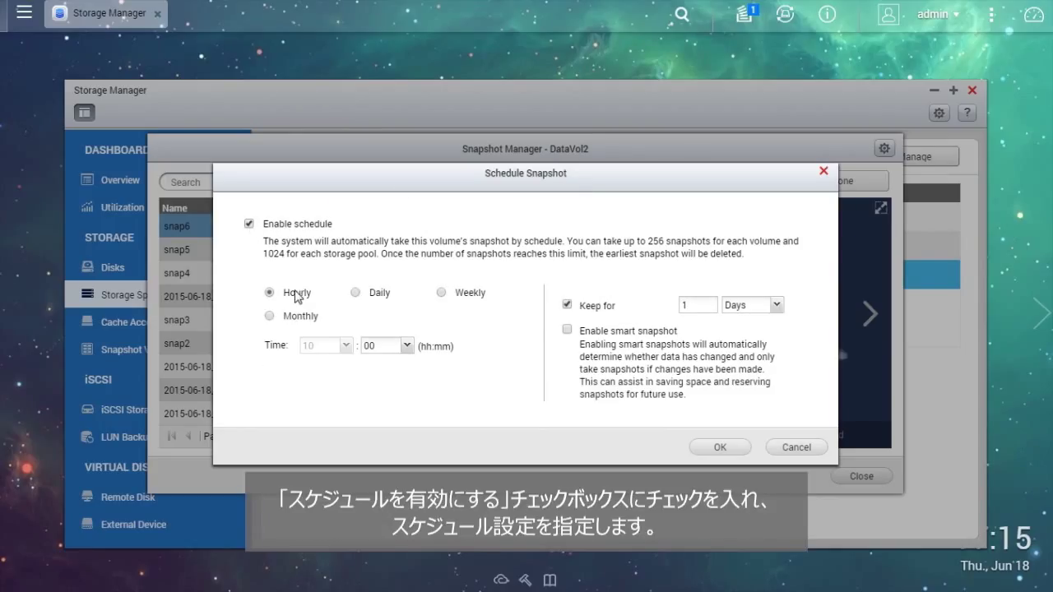
left_click(693, 305)
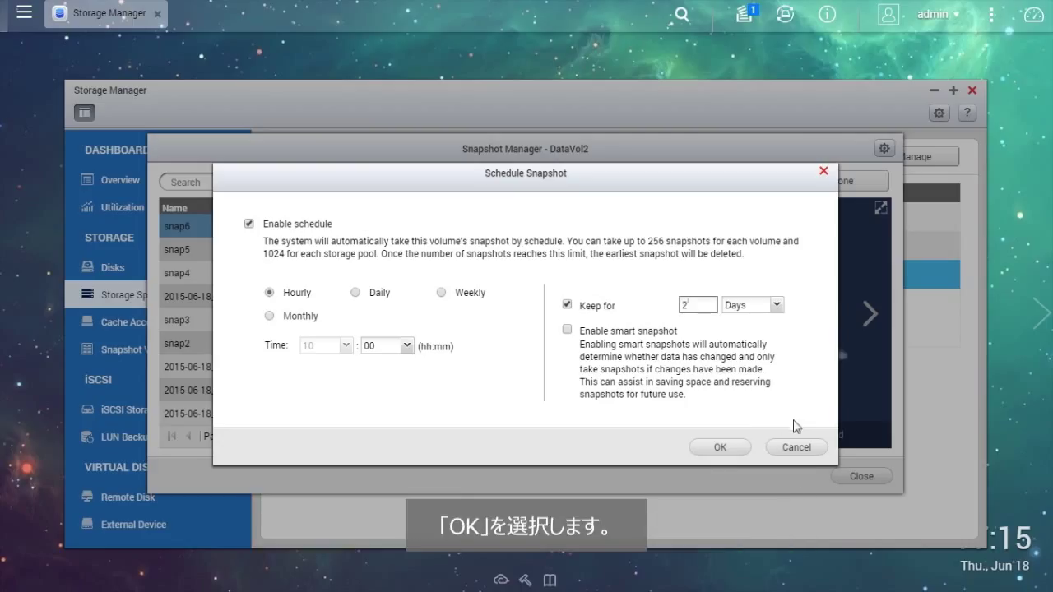
left_click(735, 450)
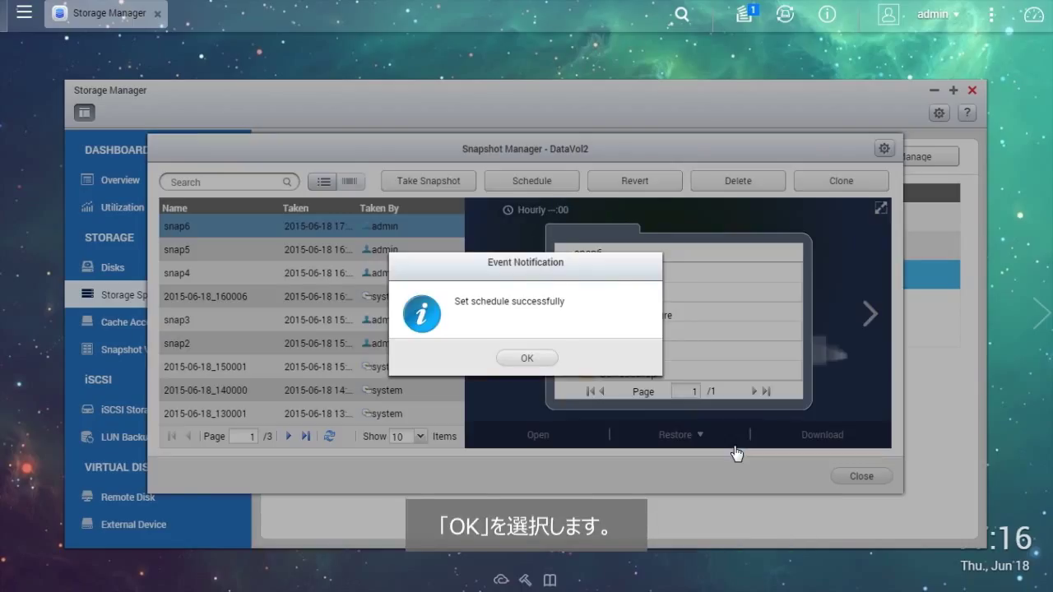
left_click(556, 362)
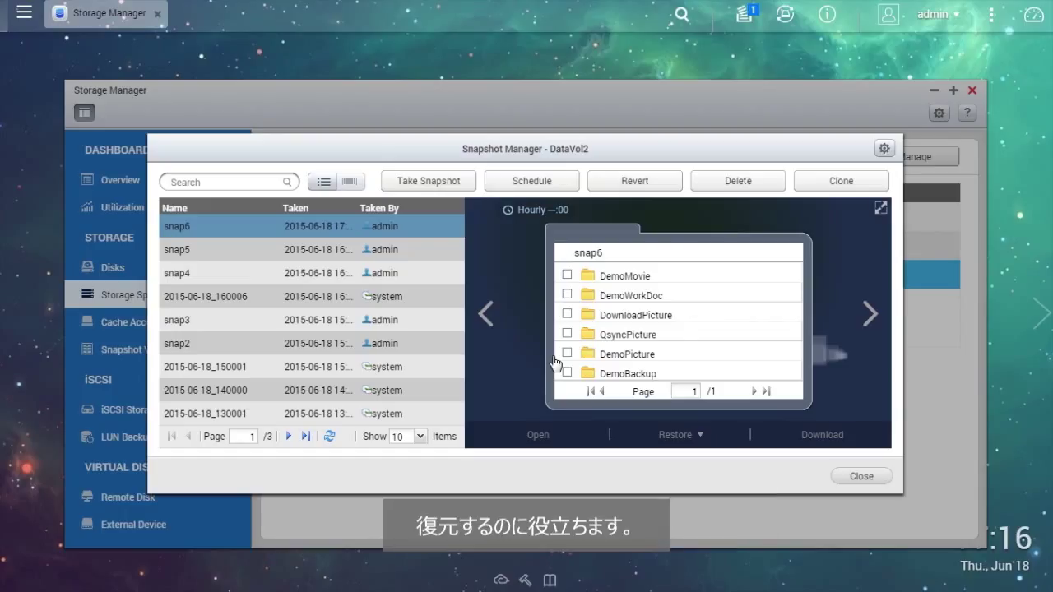
- Restore the DemoMovie folder from snap6 to its original location, overwriting current files
left_click(664, 283)
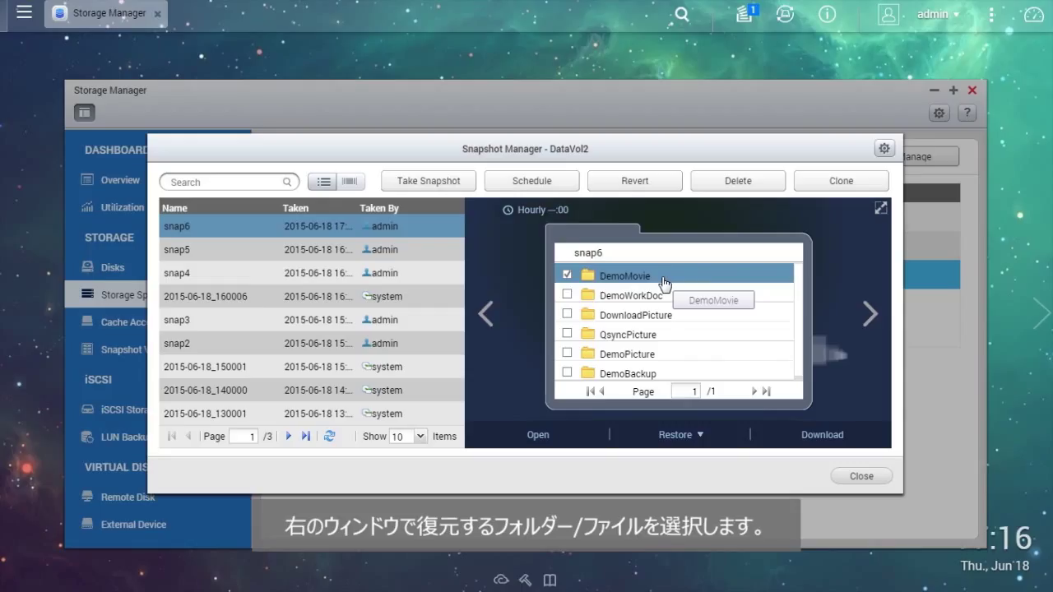
left_click(702, 436)
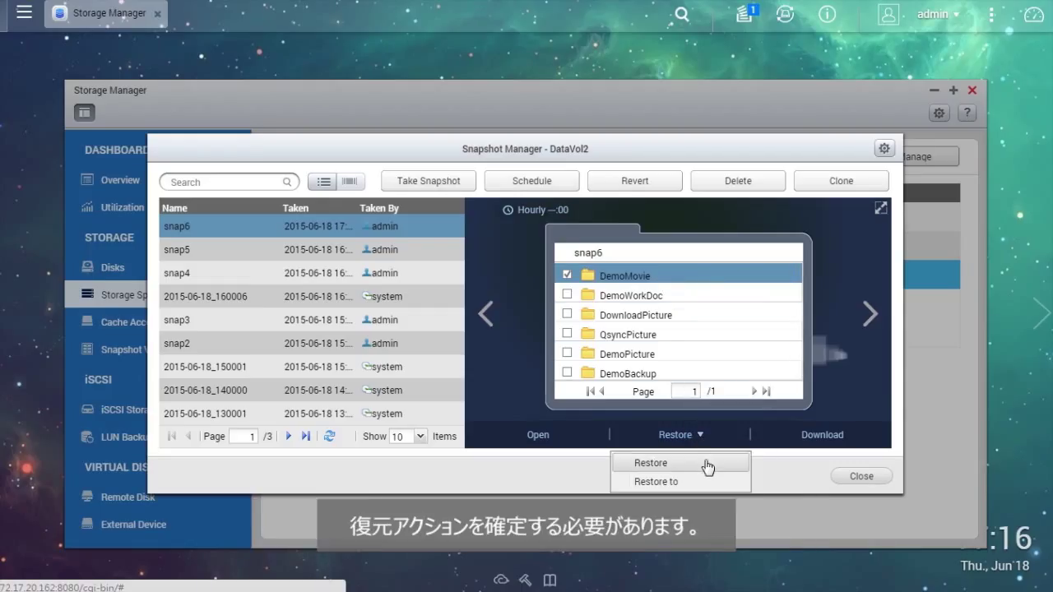
left_click(707, 466)
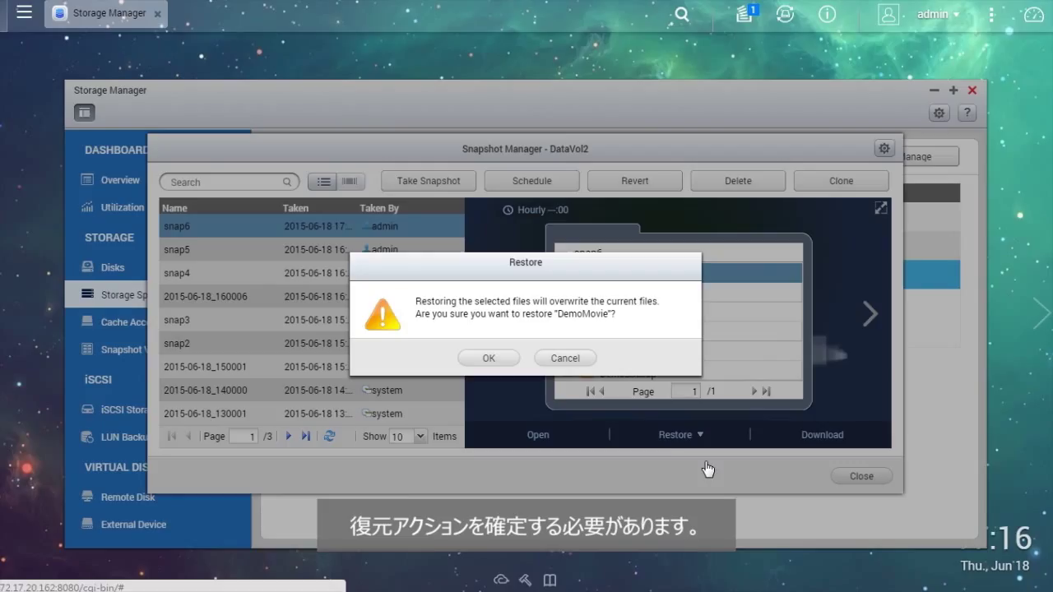
left_click(510, 364)
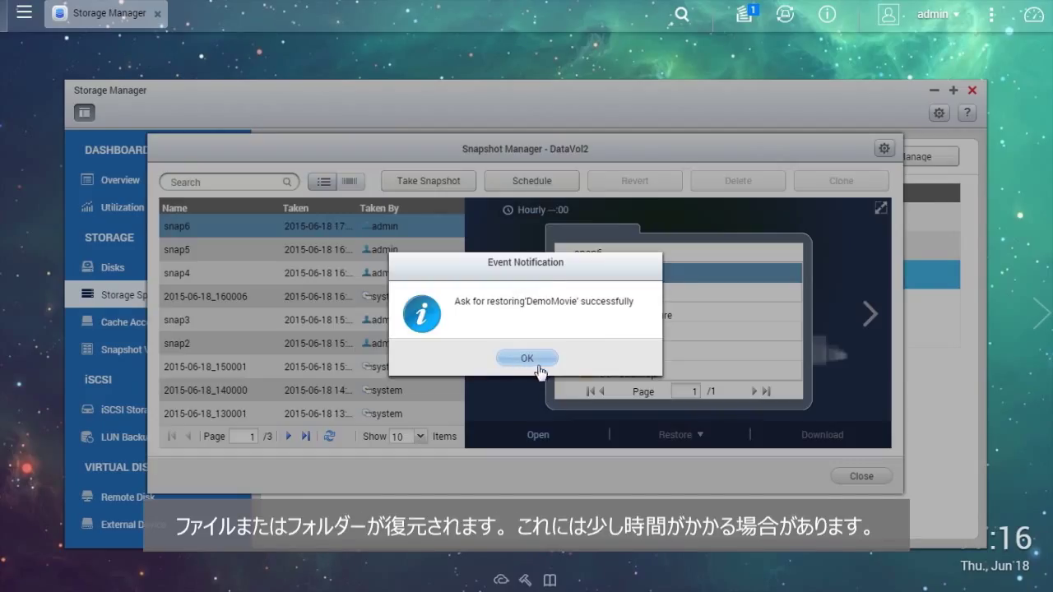
left_click(545, 362)
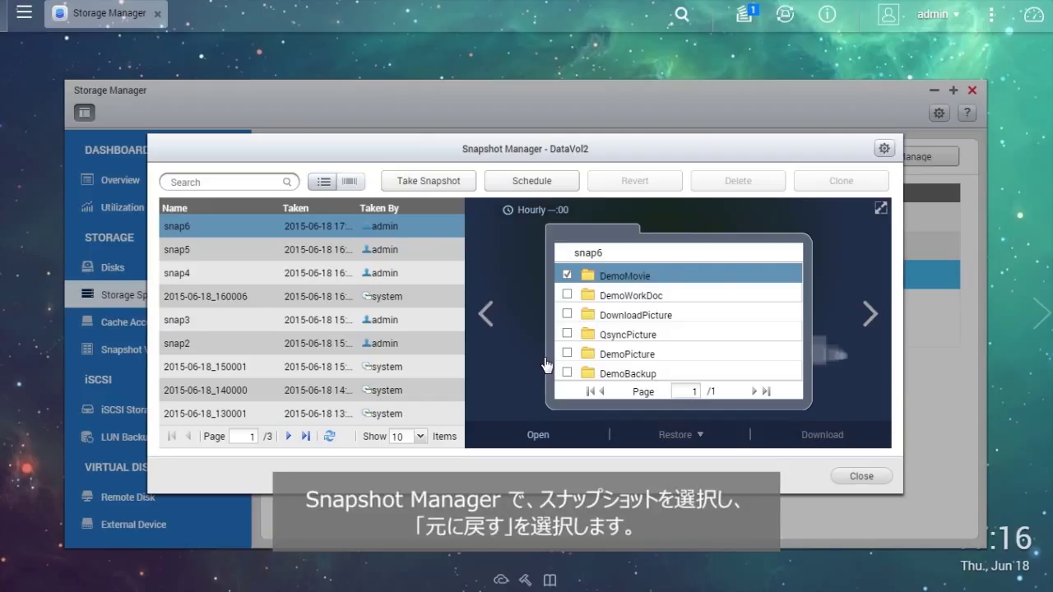
- Revert DataVol2 to snap6, then close Snapshot Manager and Storage Manager
left_click(652, 184)
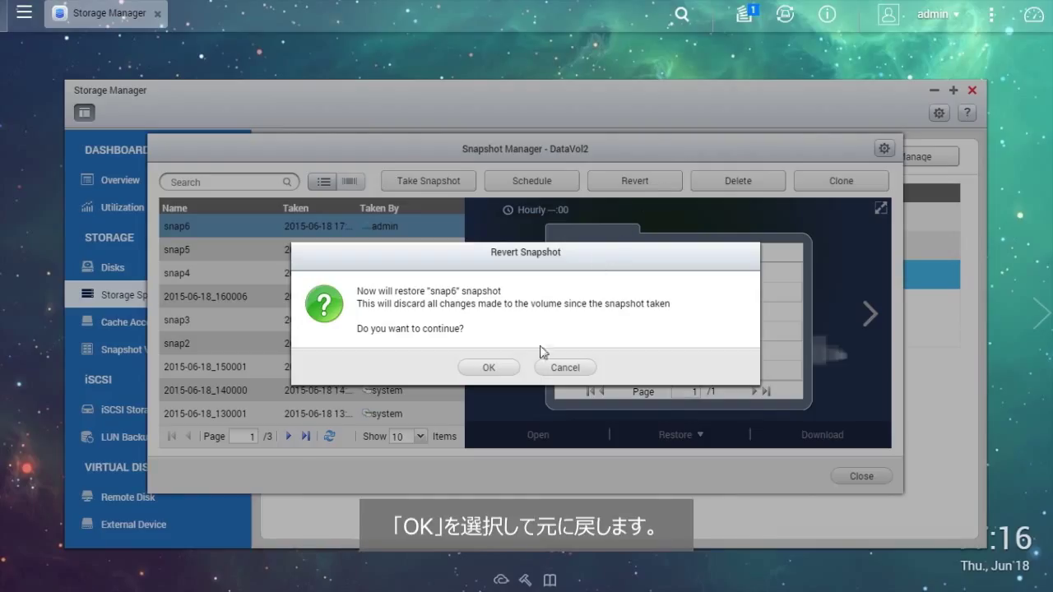
left_click(513, 370)
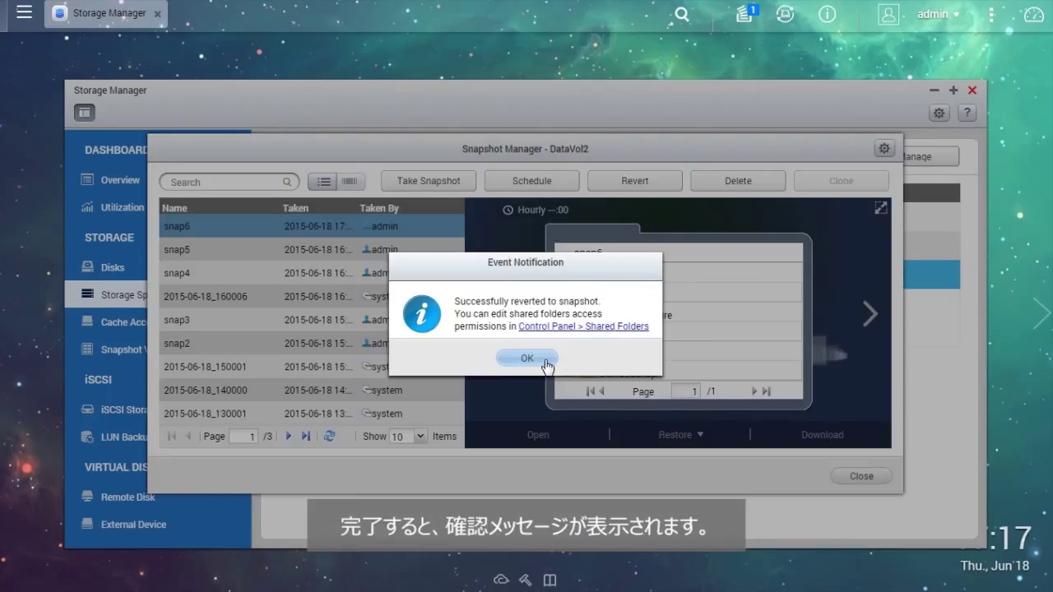
left_click(546, 363)
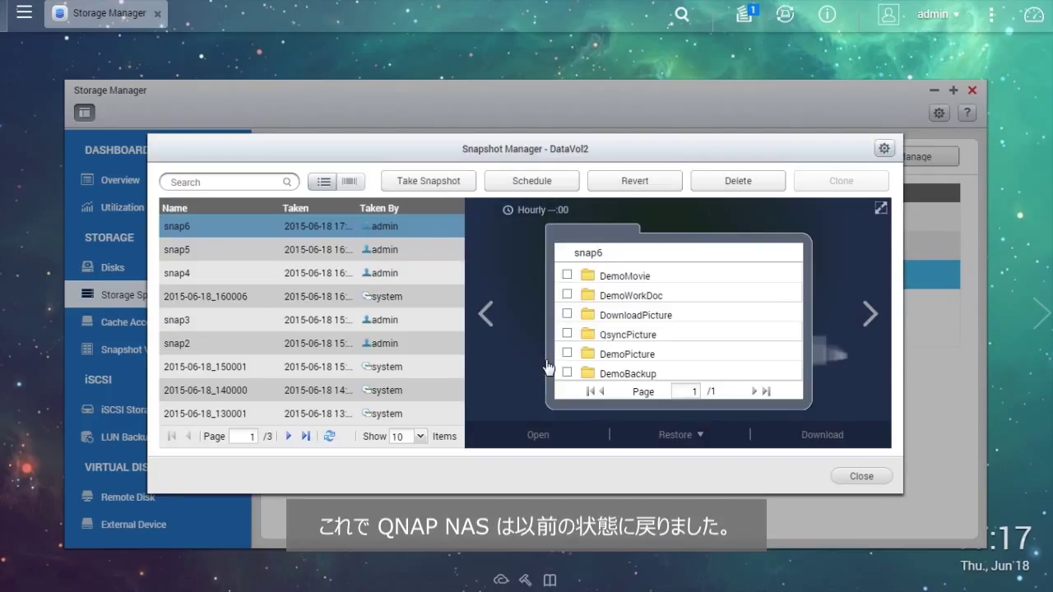
left_click(862, 477)
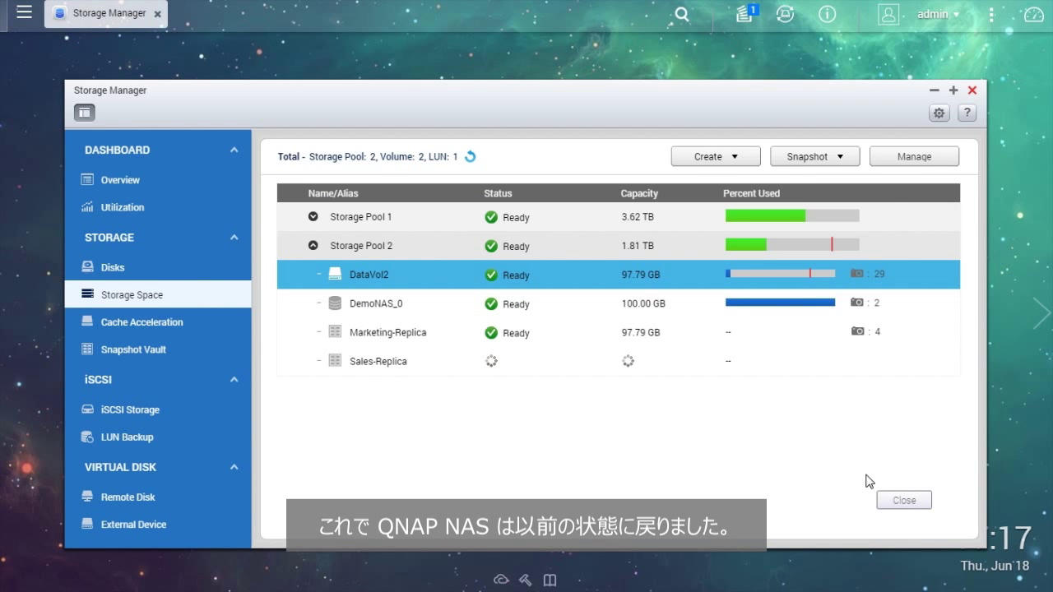
left_click(973, 90)
- Reopen Storage Manager, select DataVol2 in Storage Pool 2, and choose Snapshot > Snapshot Replica
left_click(596, 125)
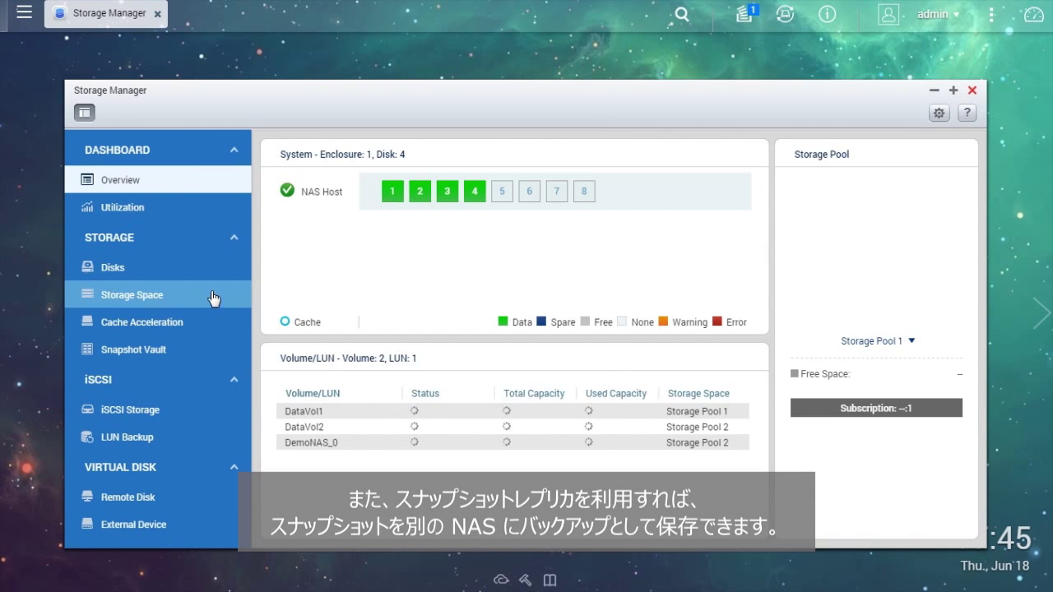
left_click(213, 297)
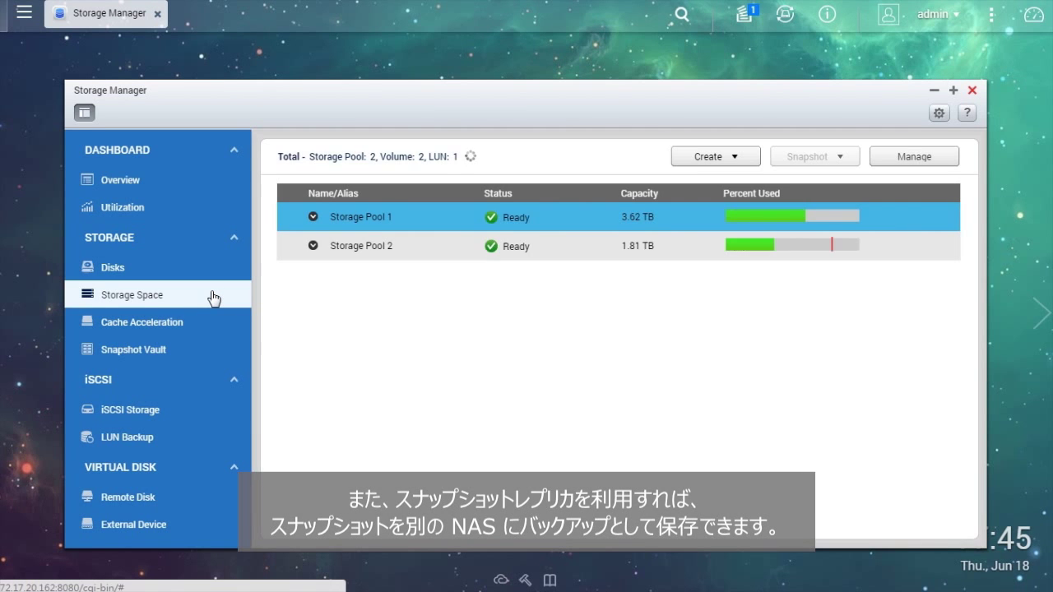
left_click(421, 246)
double_click(421, 246)
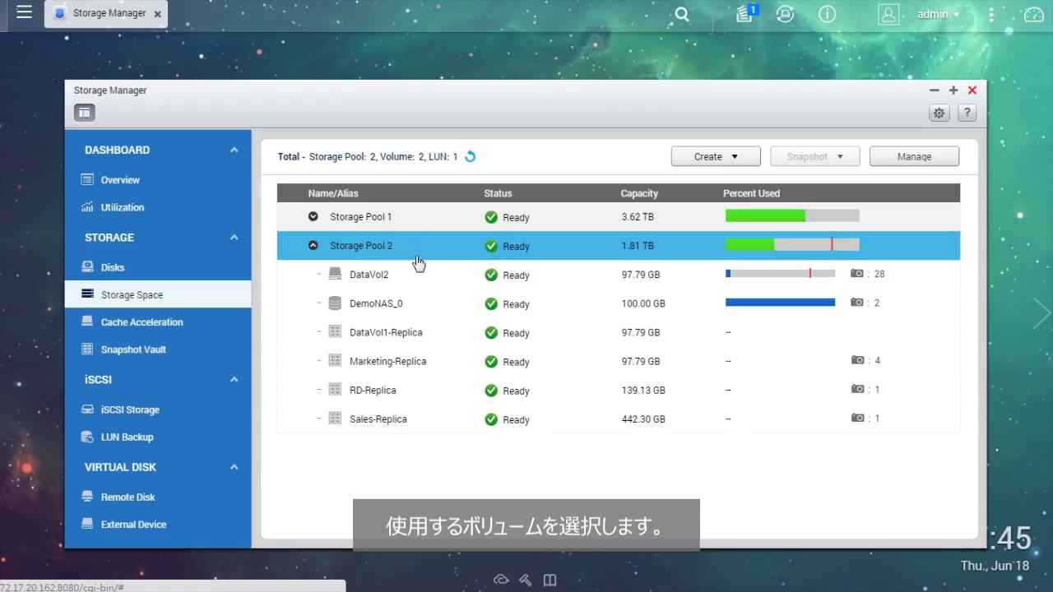
left_click(452, 281)
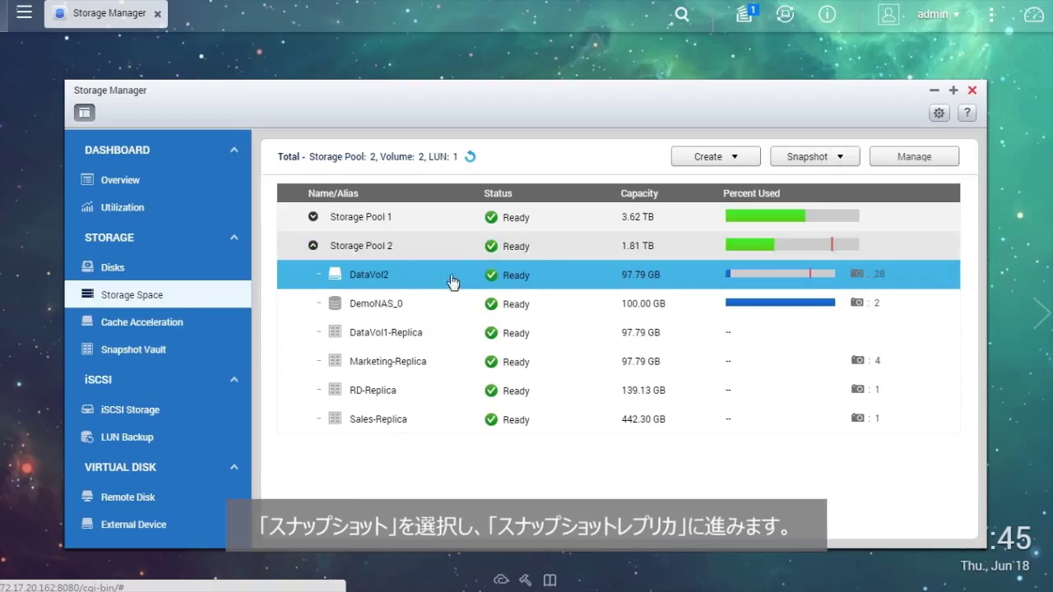
left_click(852, 161)
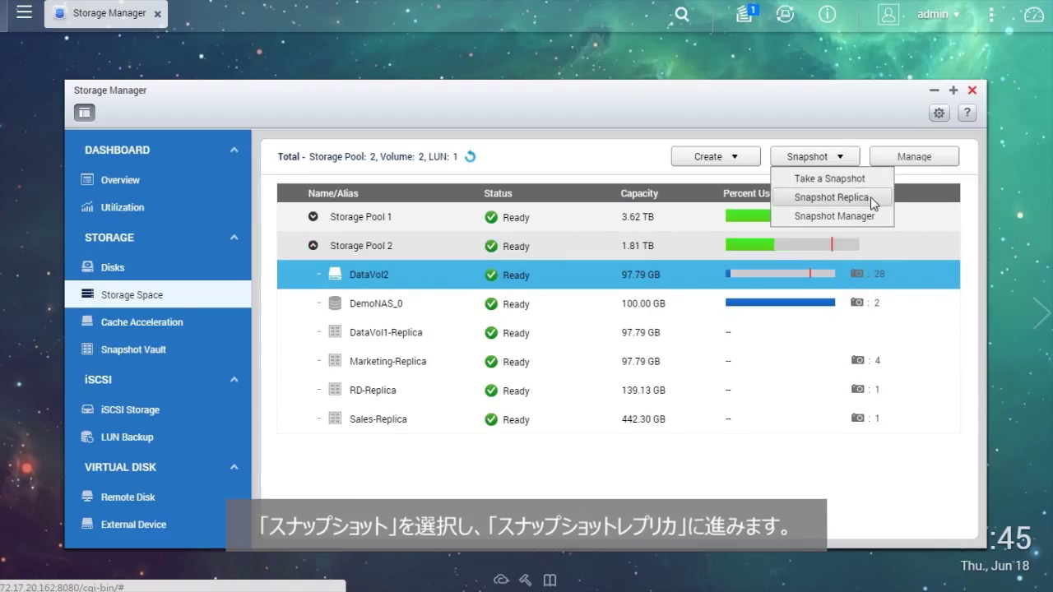
left_click(871, 198)
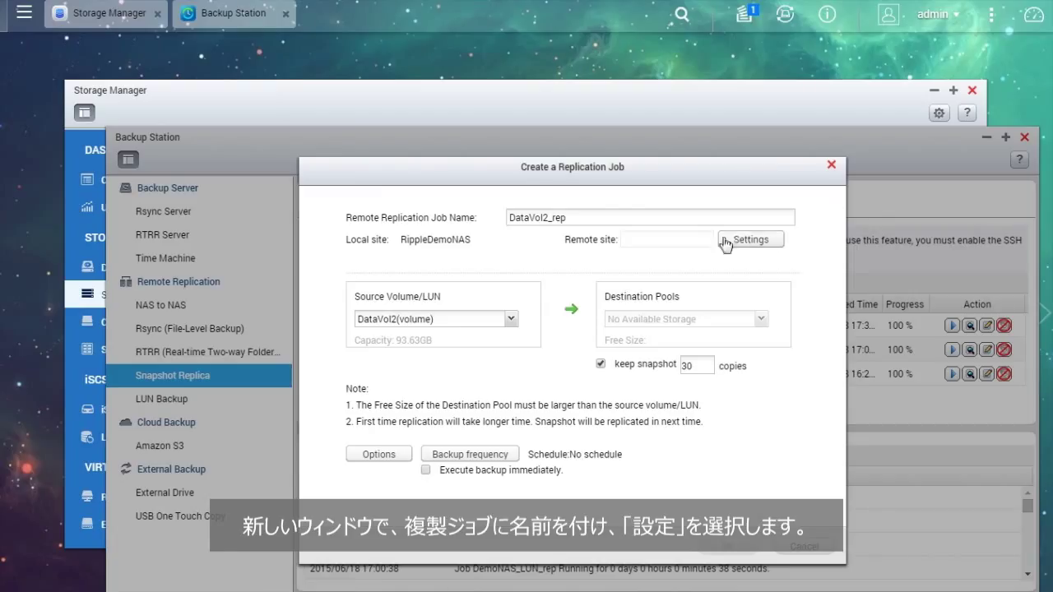
- Set the remote site to 172.17.32.95 with the remote password and pass the connection test
left_click(635, 219)
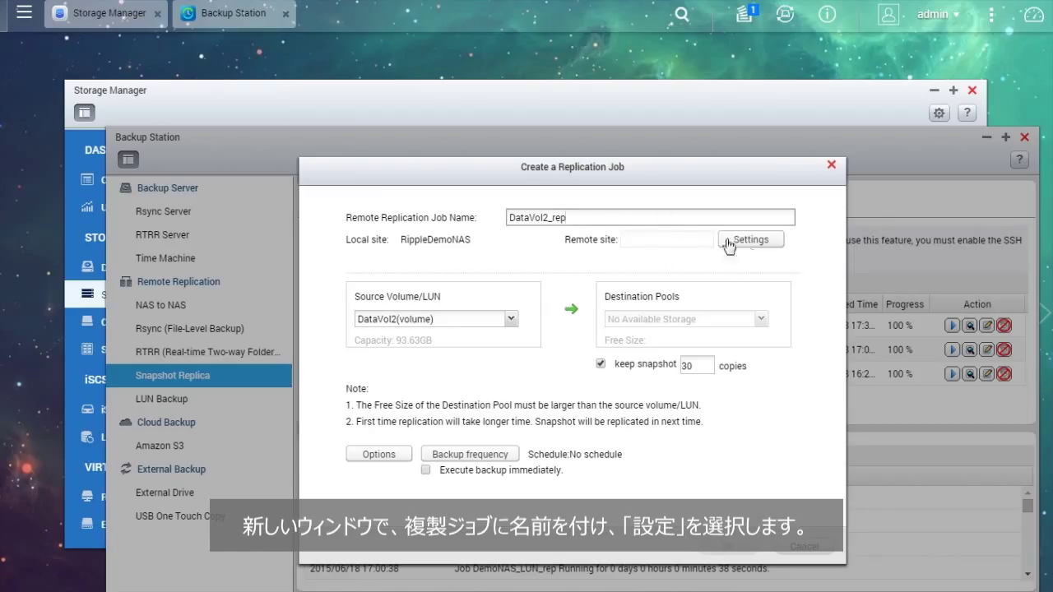
left_click(776, 243)
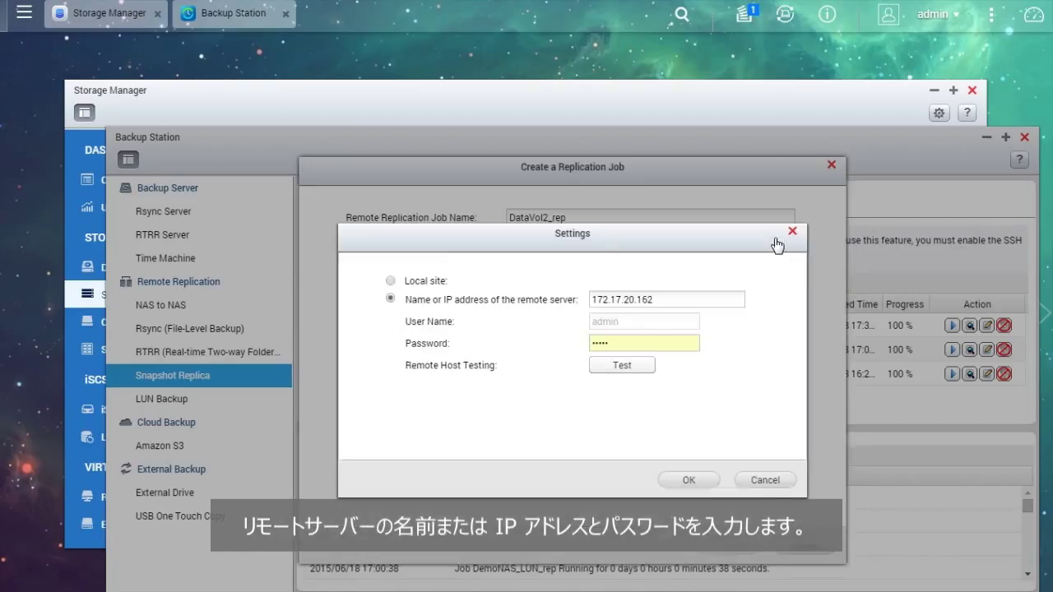
double_click(677, 299)
type("172.17.32.95")
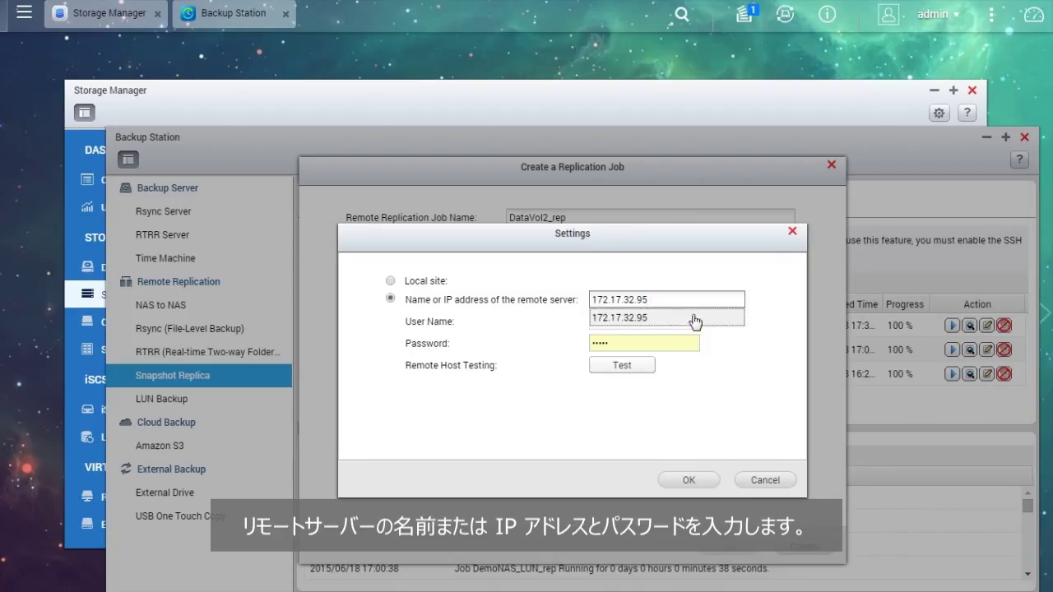
double_click(638, 343)
type("admin")
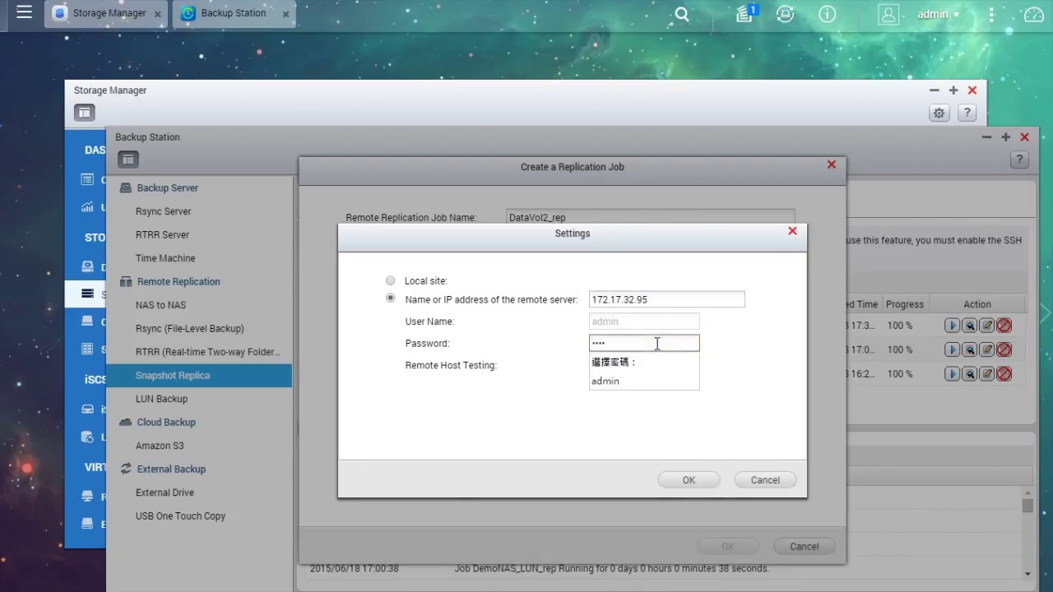
left_click(769, 363)
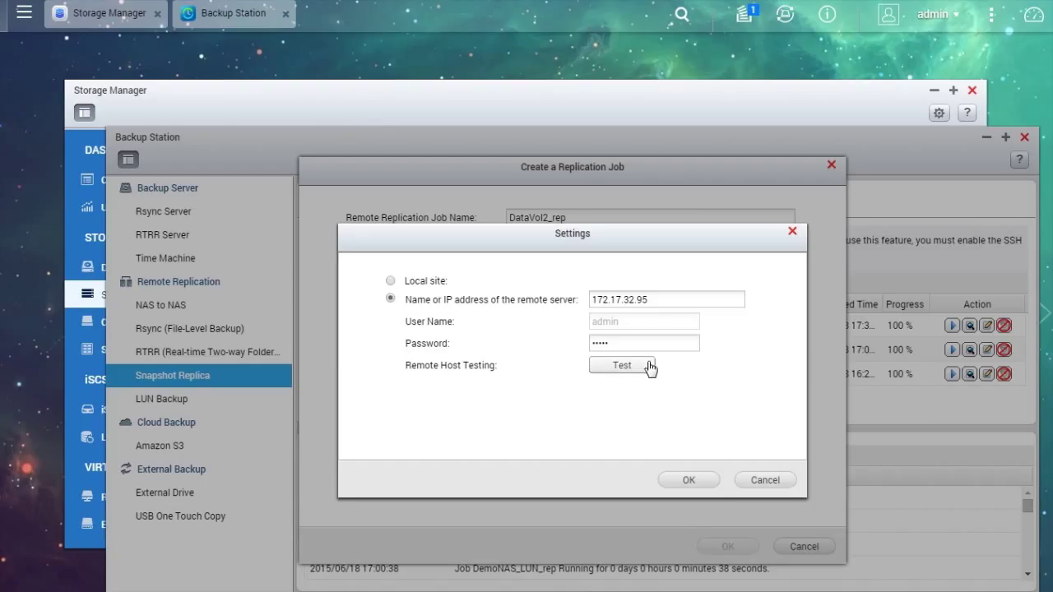
left_click(648, 367)
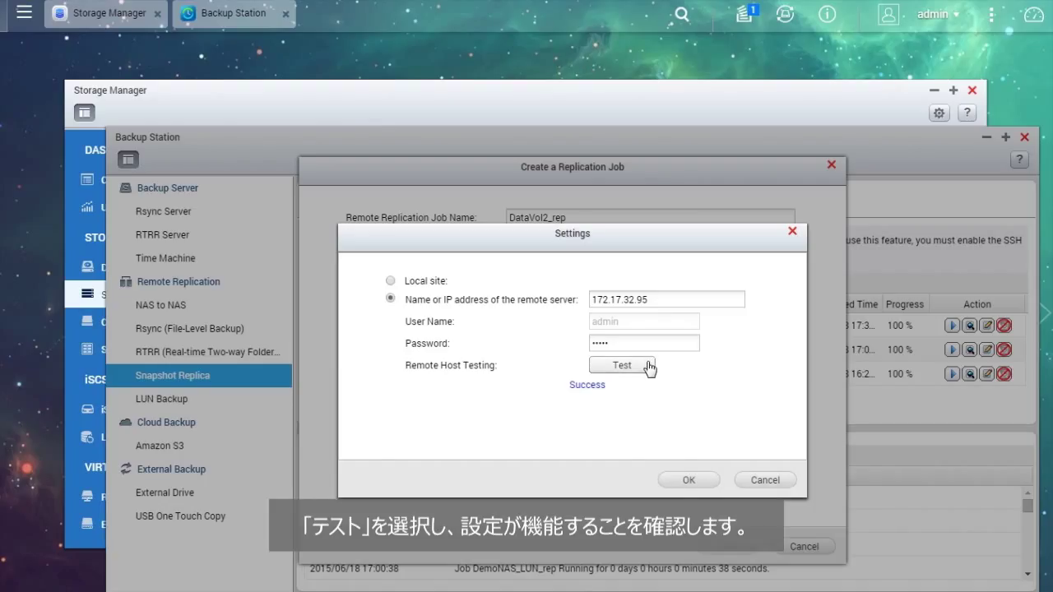
left_click(689, 480)
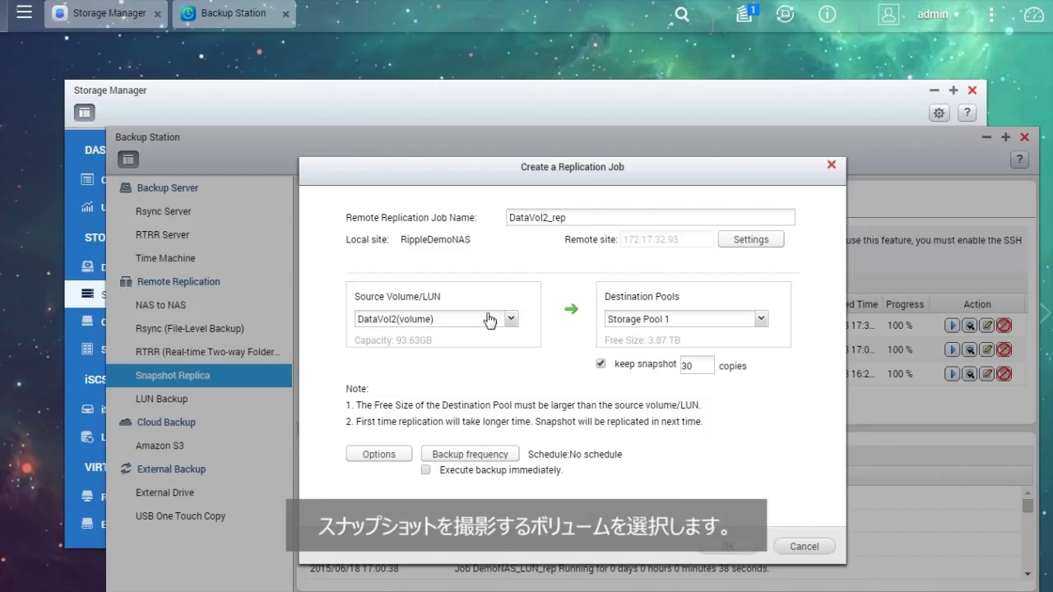
- Keep 3 snapshot copies, leave options and schedule unchanged, and create the DataVol2_rep job
double_click(691, 366)
type("3")
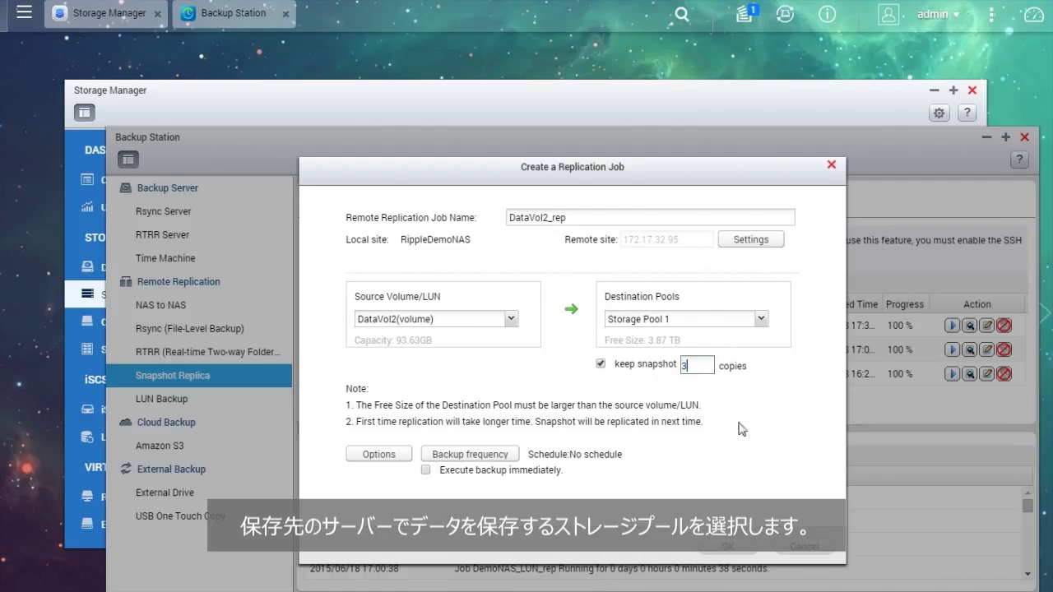
left_click(410, 456)
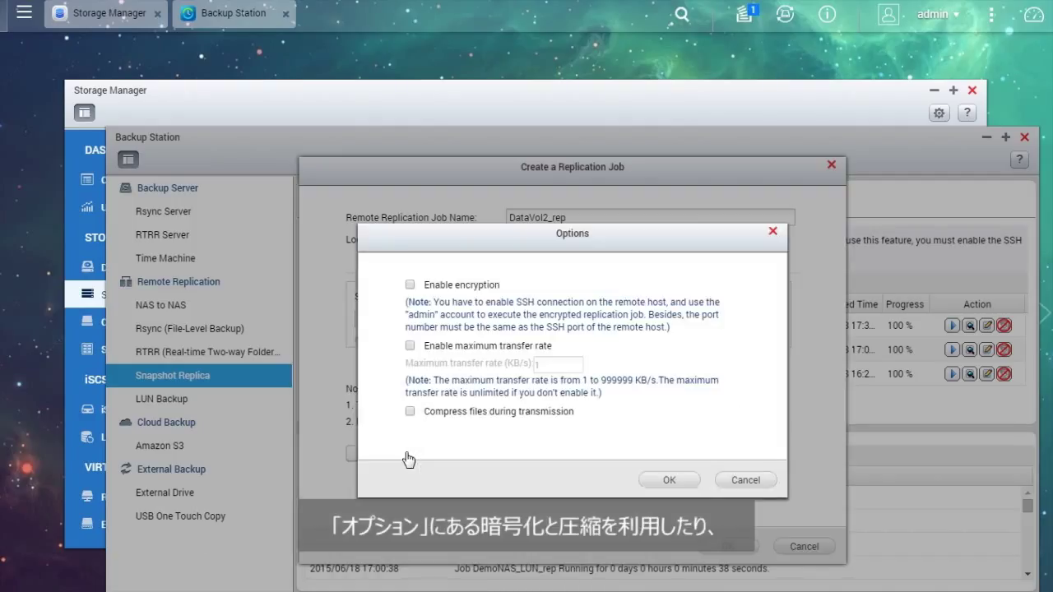
left_click(670, 482)
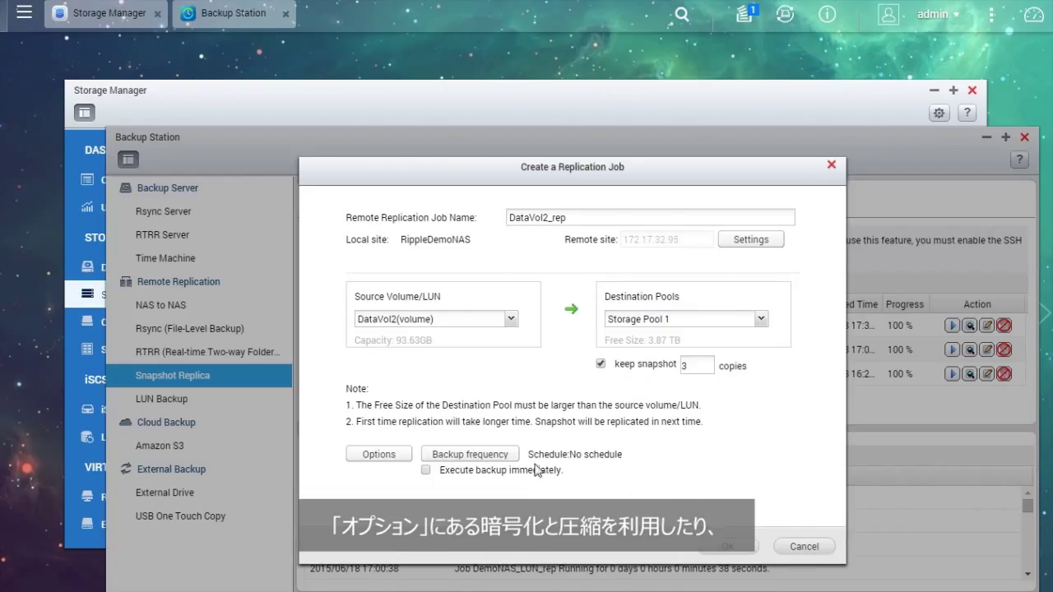
left_click(512, 458)
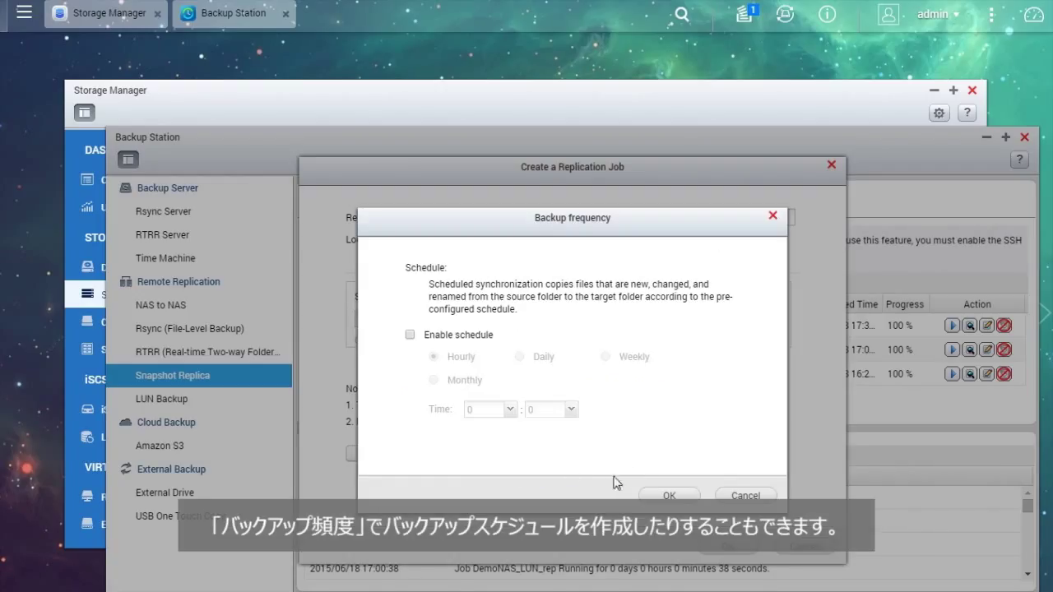
left_click(684, 494)
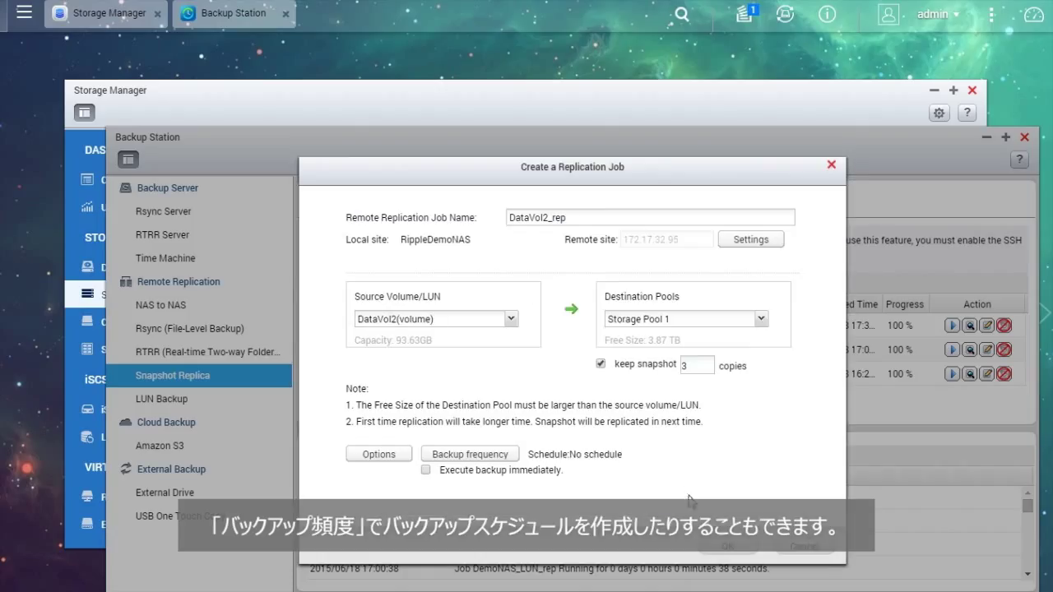
left_click(741, 547)
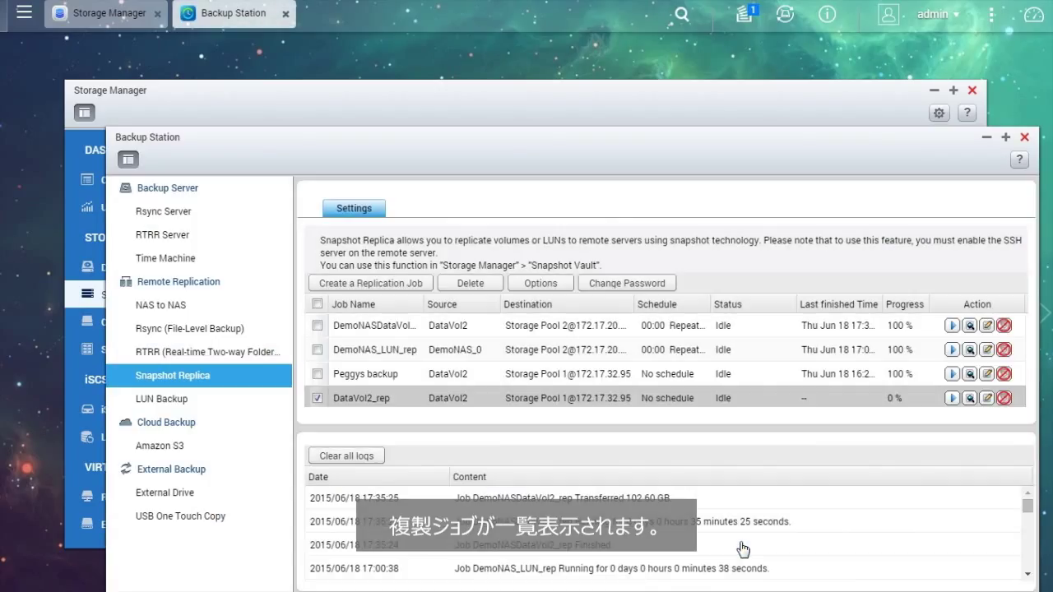
- Start the DataVol2_rep replication job immediately, then close Backup Station
left_click(952, 399)
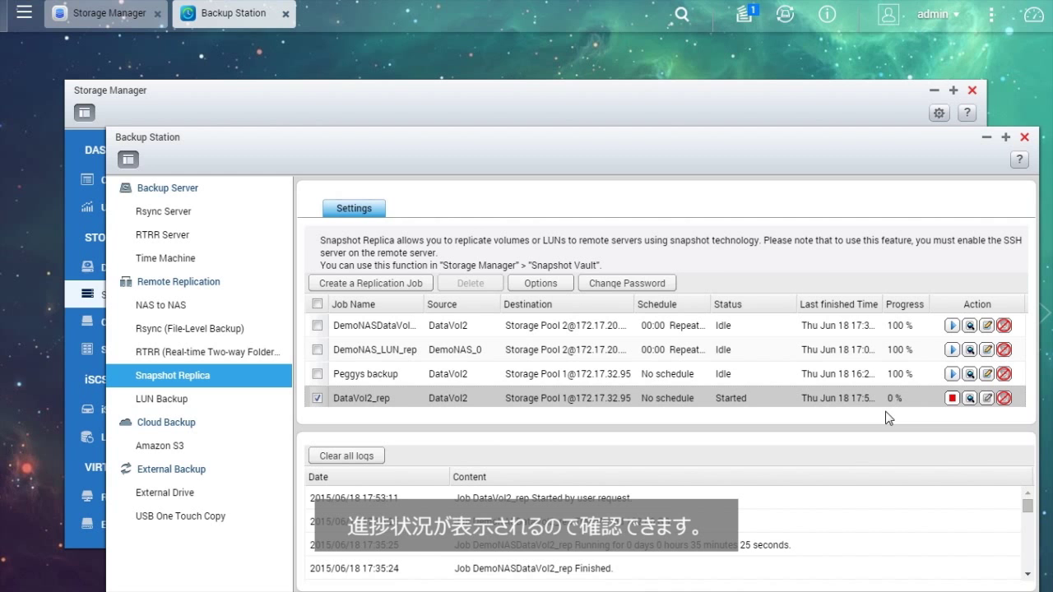
left_click(1024, 137)
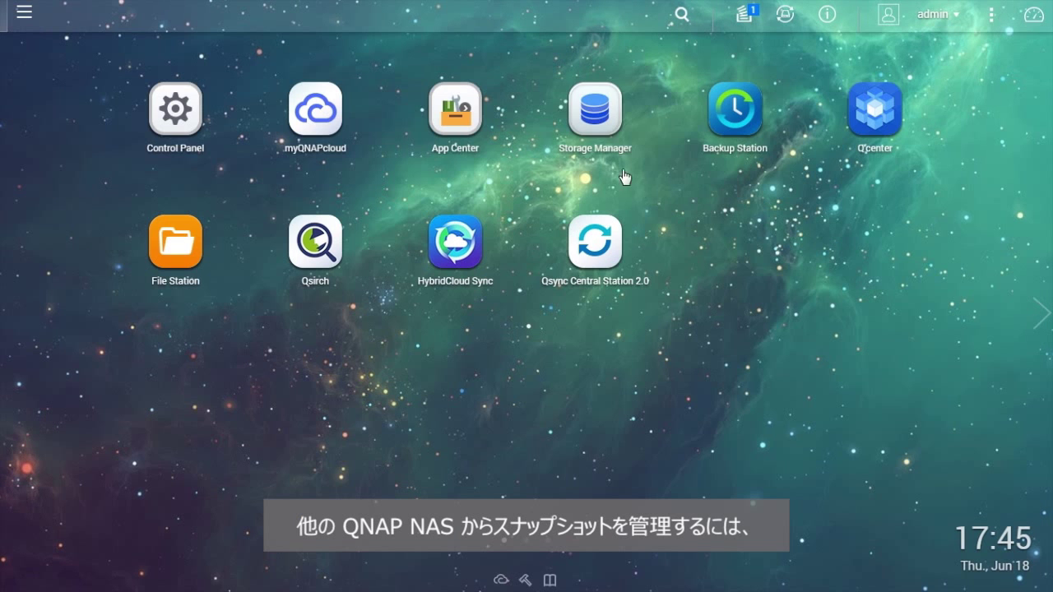
- In Storage Manager's Snapshot Vault, select Sales-Replica and list its stored snapshots
left_click(595, 107)
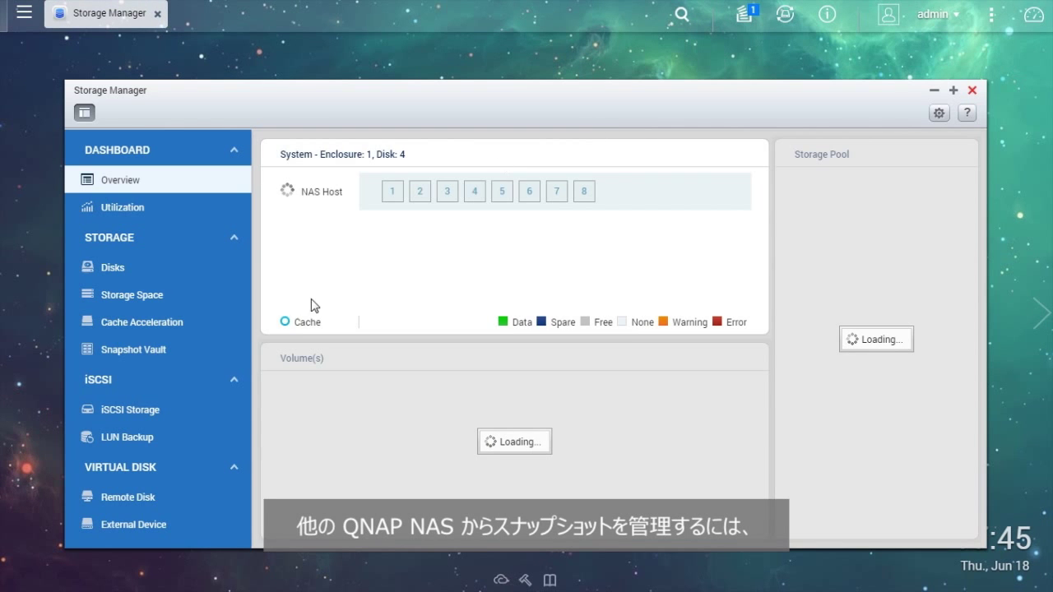
left_click(212, 357)
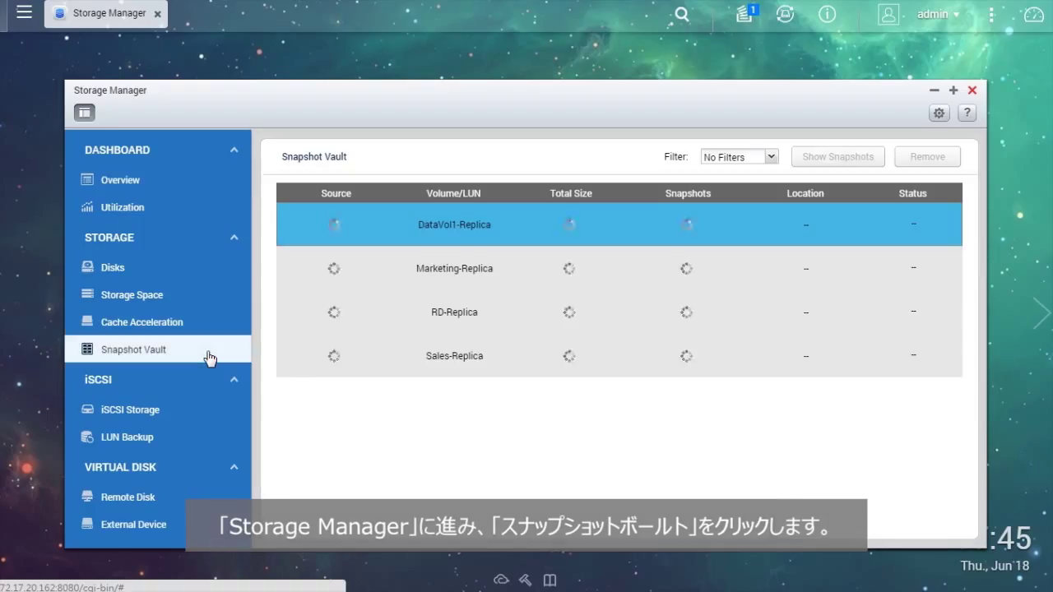
left_click(487, 355)
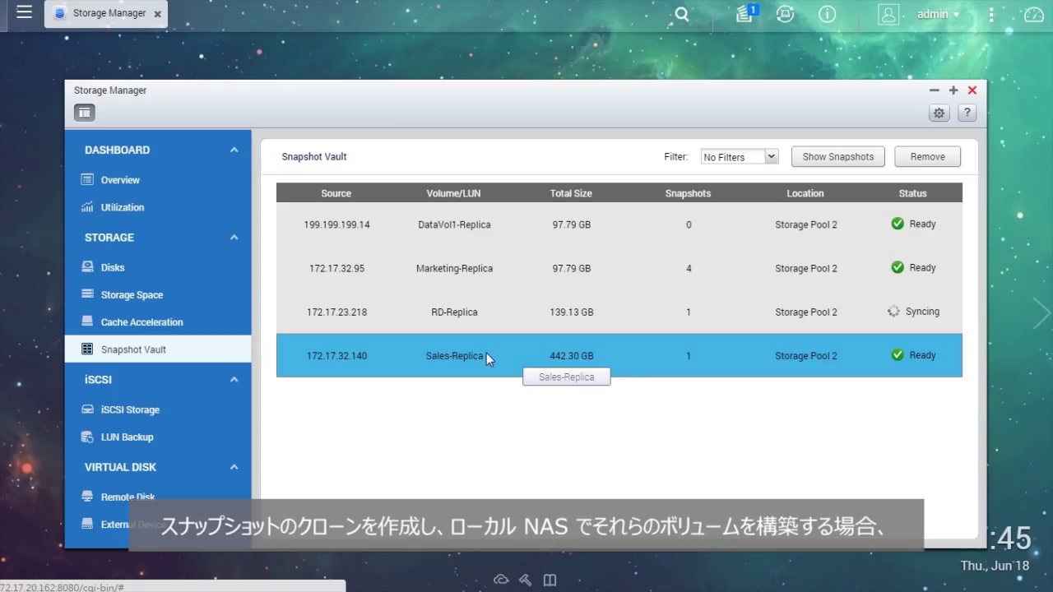
left_click(878, 163)
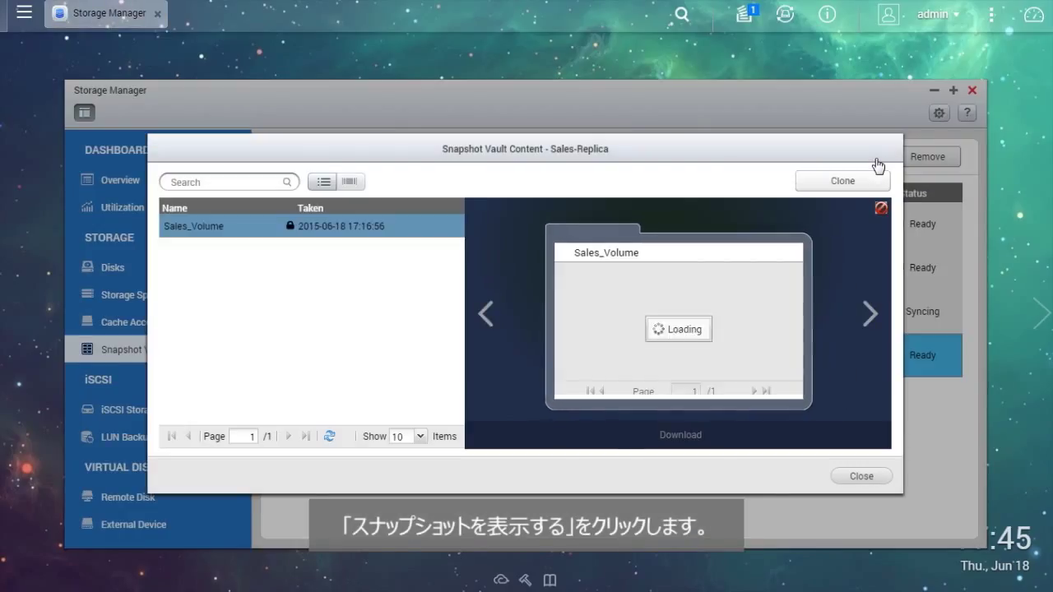
- Clone the Sales_Volume snapshot into a new volume with alias Sales_Volume_c1
left_click(662, 275)
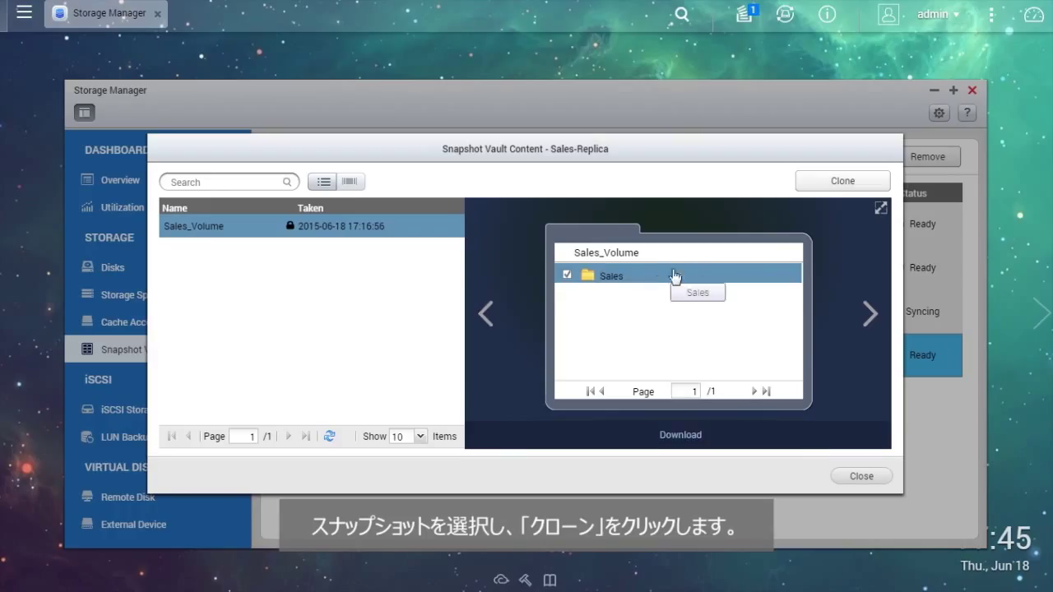
left_click(870, 186)
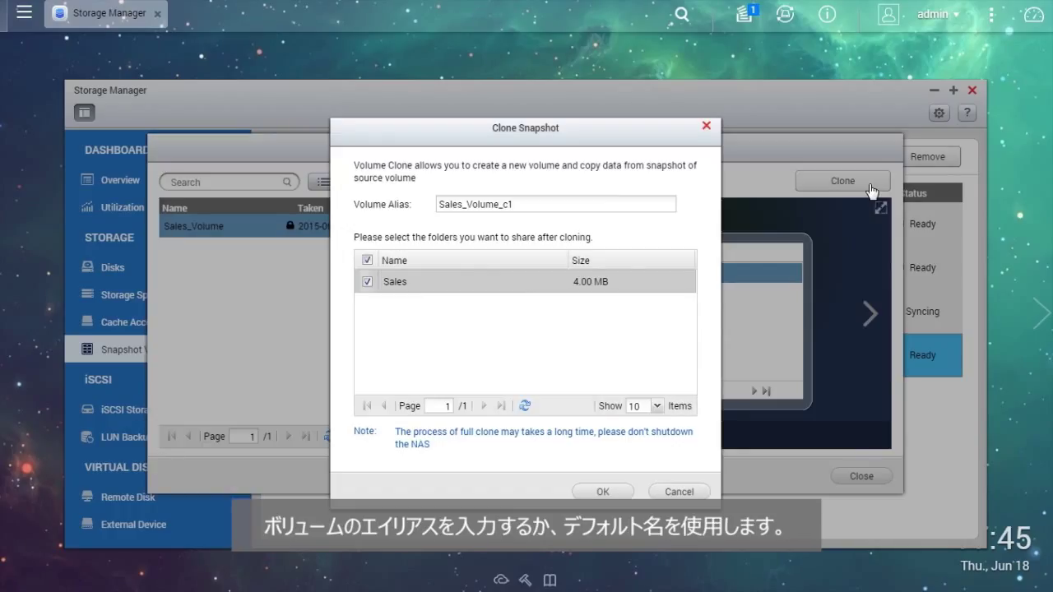
left_click(583, 201)
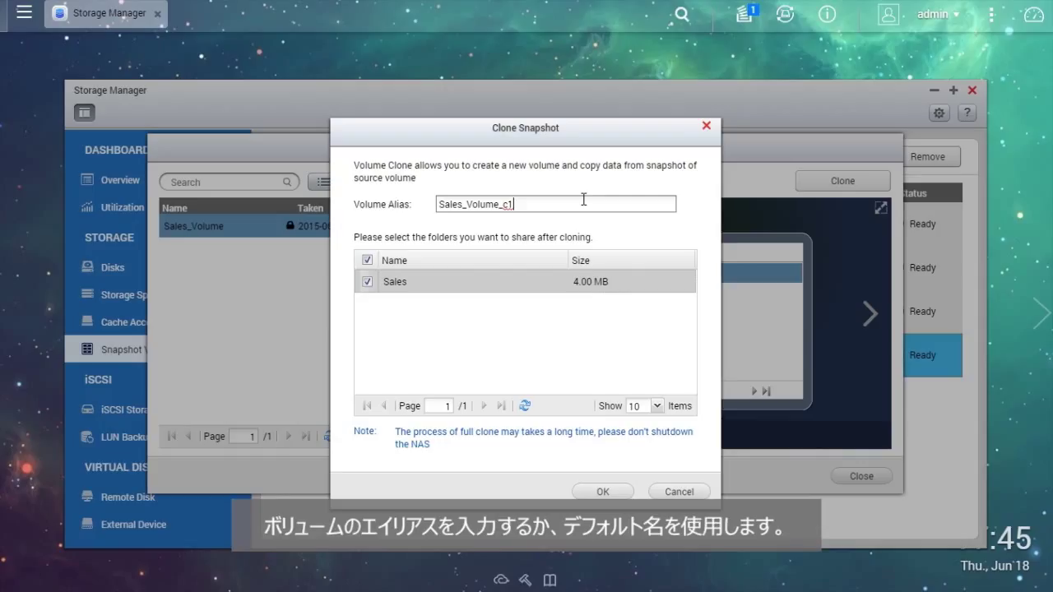
left_click(626, 494)
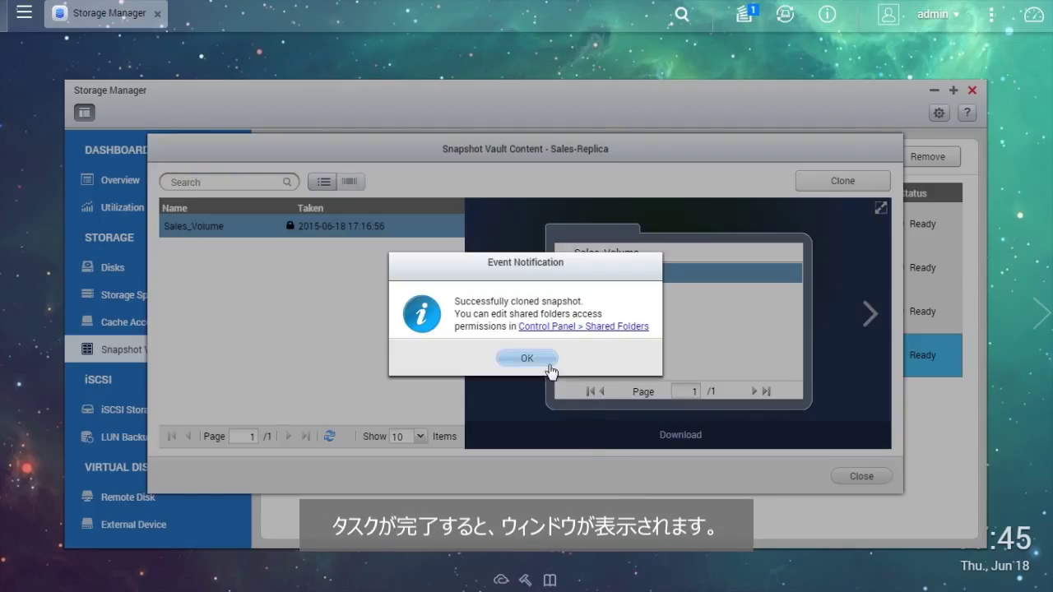
left_click(550, 365)
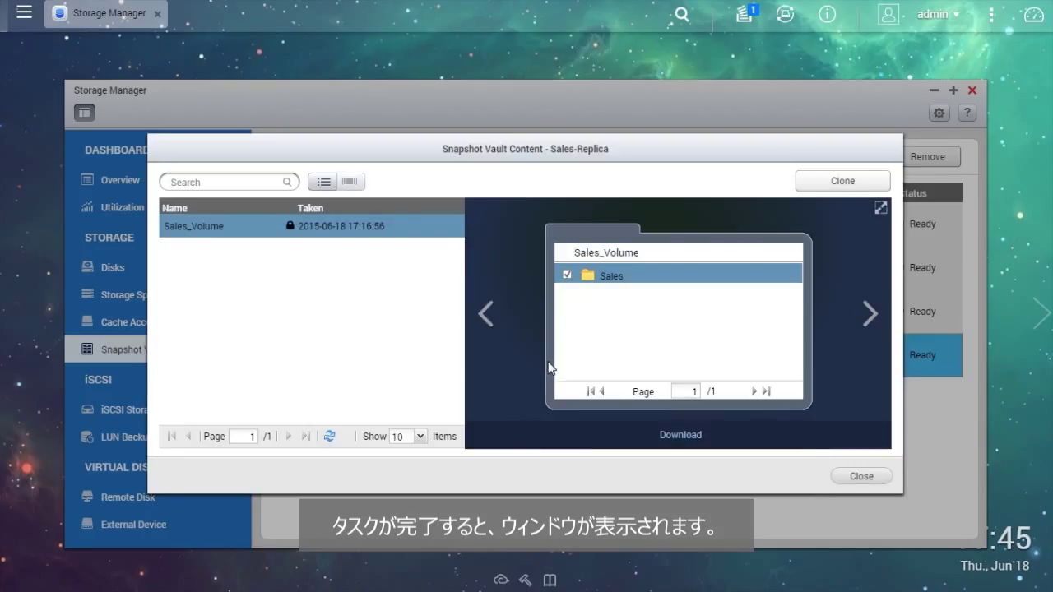
- Close the Sales-Replica snapshot contents and view the volumes in Storage Pool 2
left_click(861, 476)
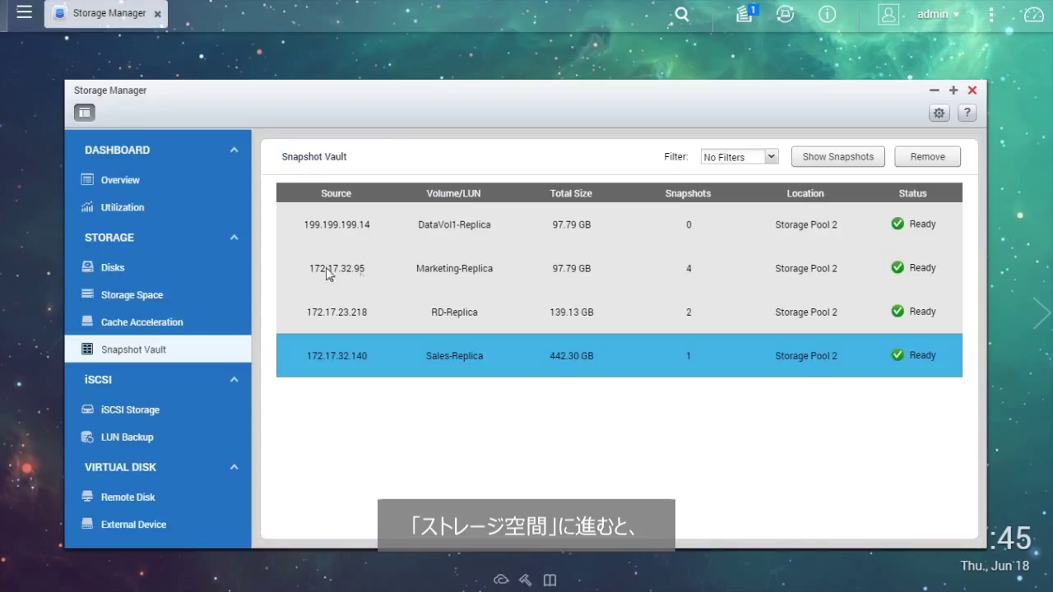
left_click(183, 296)
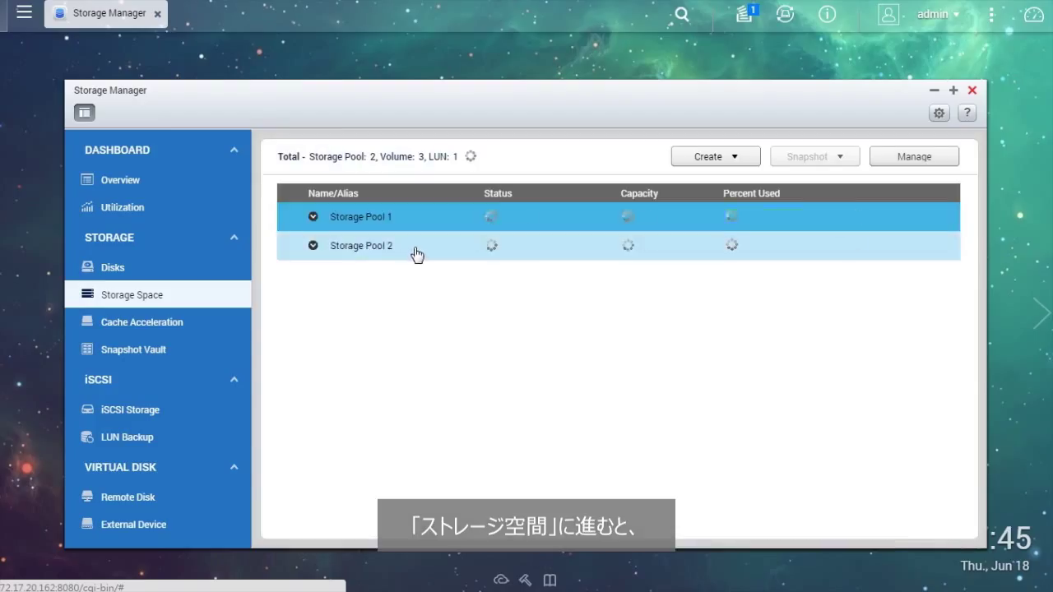
left_click(418, 254)
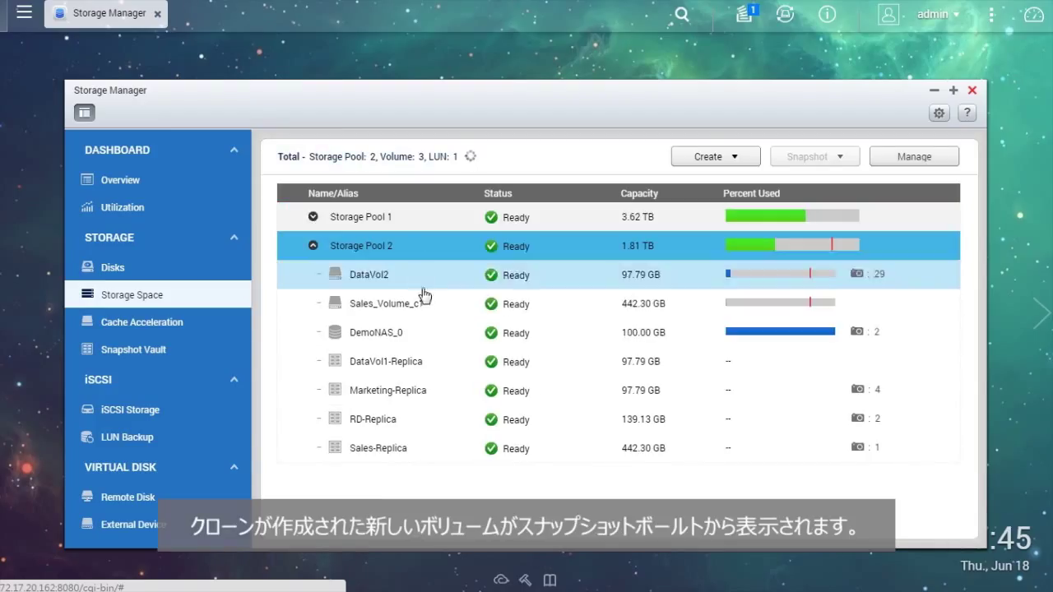